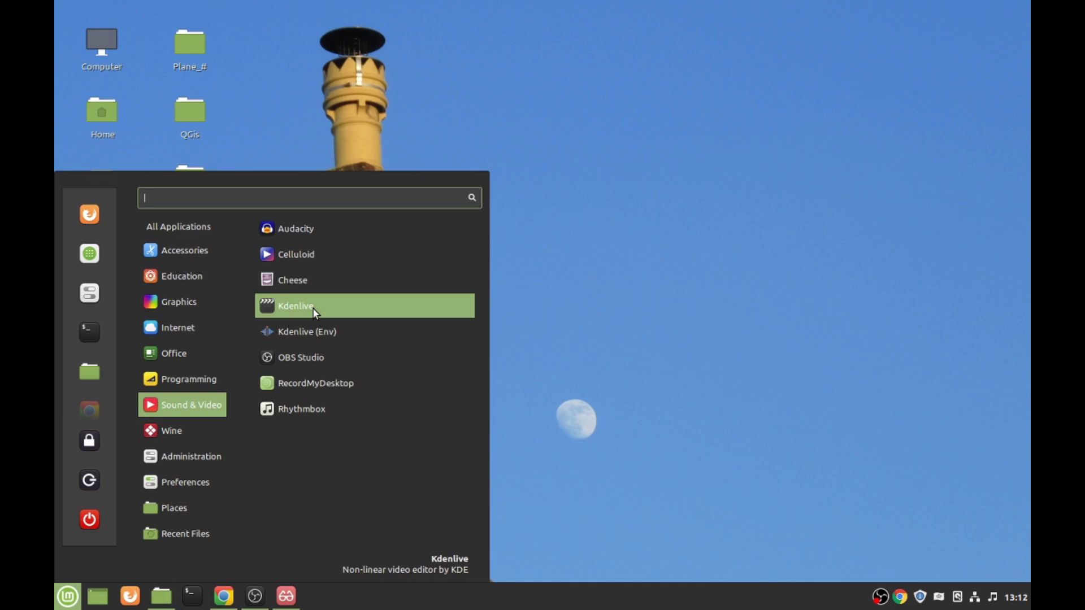
# Step: Launch Kdenlive and open the recent project flowers.kdenlive
pyautogui.click(300, 305)
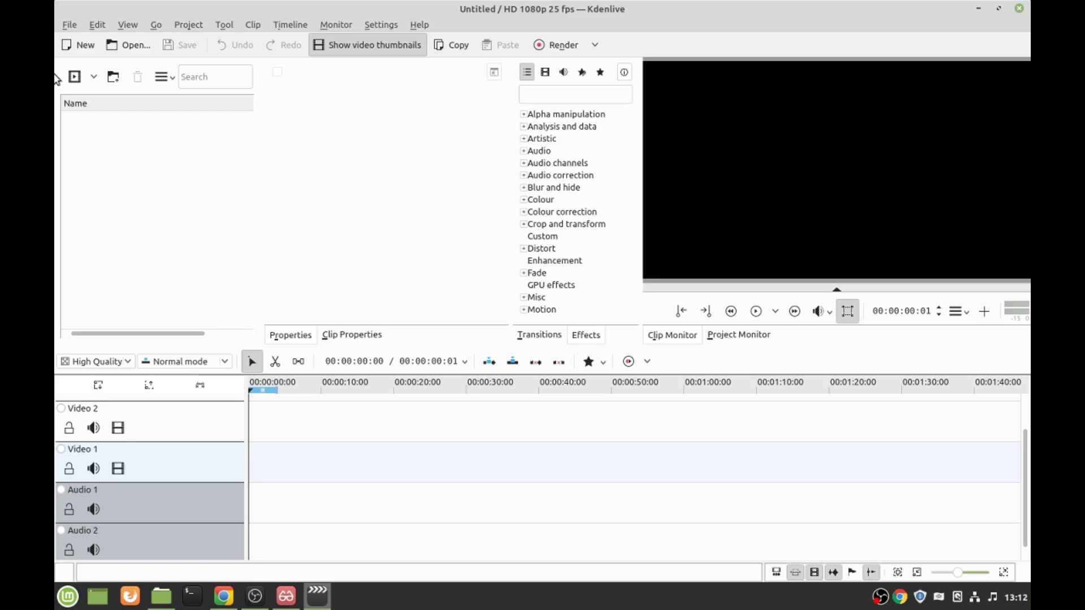
pyautogui.click(83, 49)
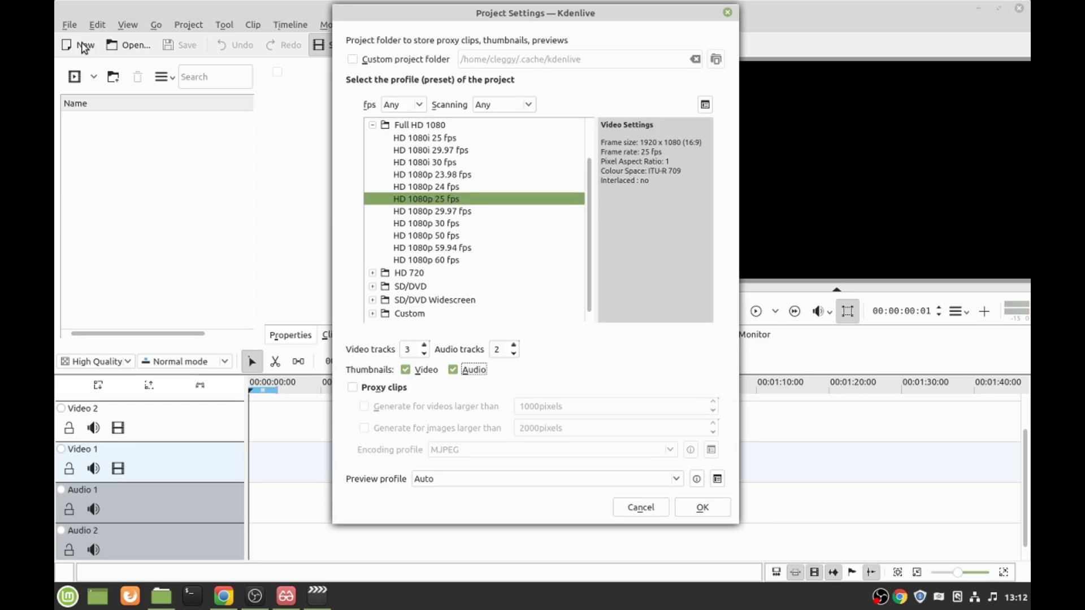
pyautogui.click(727, 12)
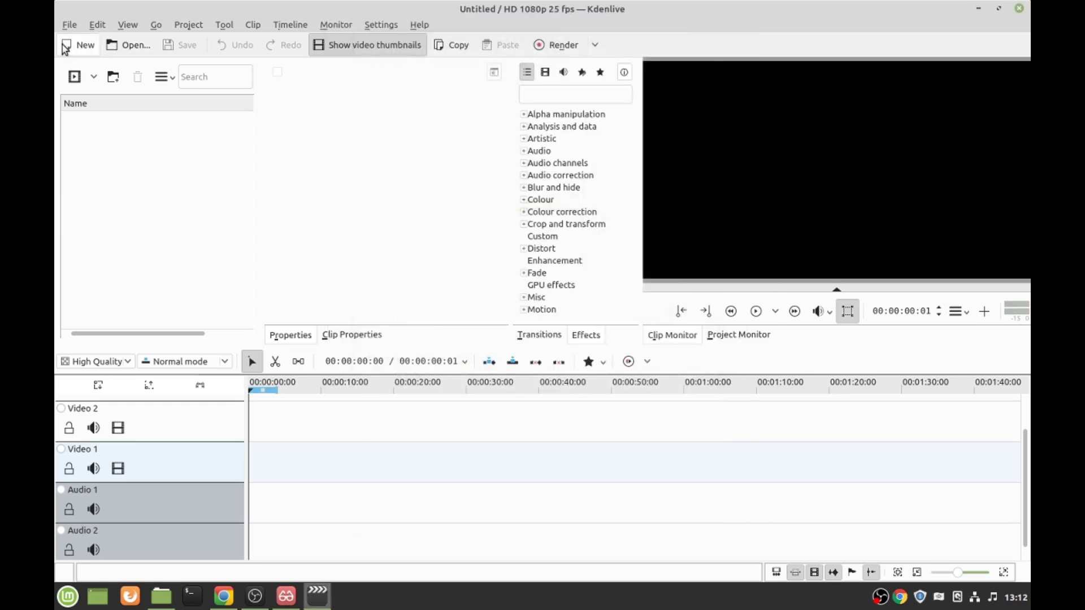
pyautogui.click(70, 25)
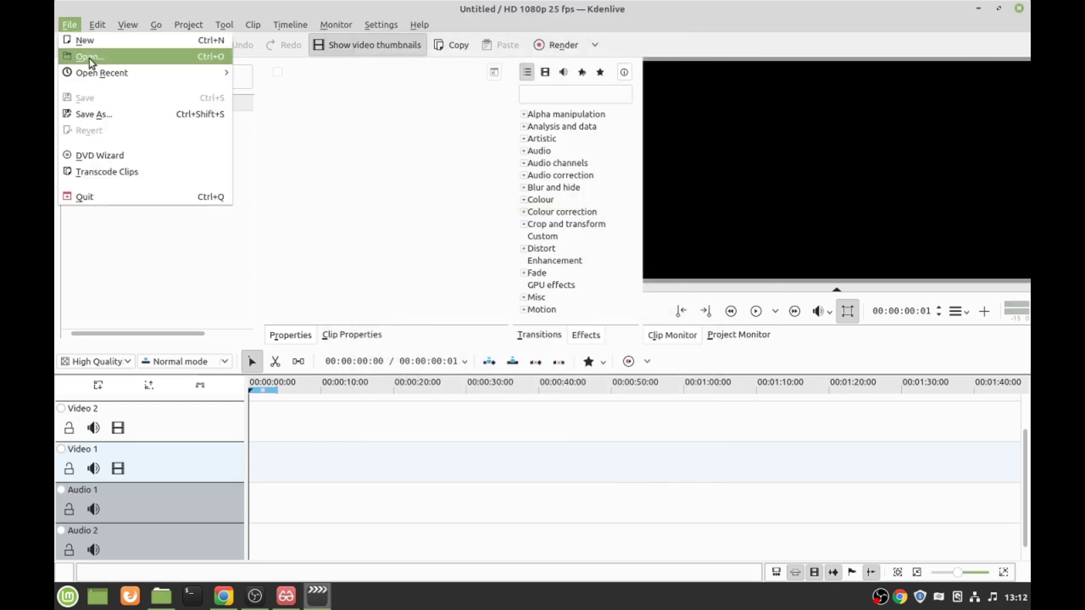
pyautogui.moveTo(99, 75)
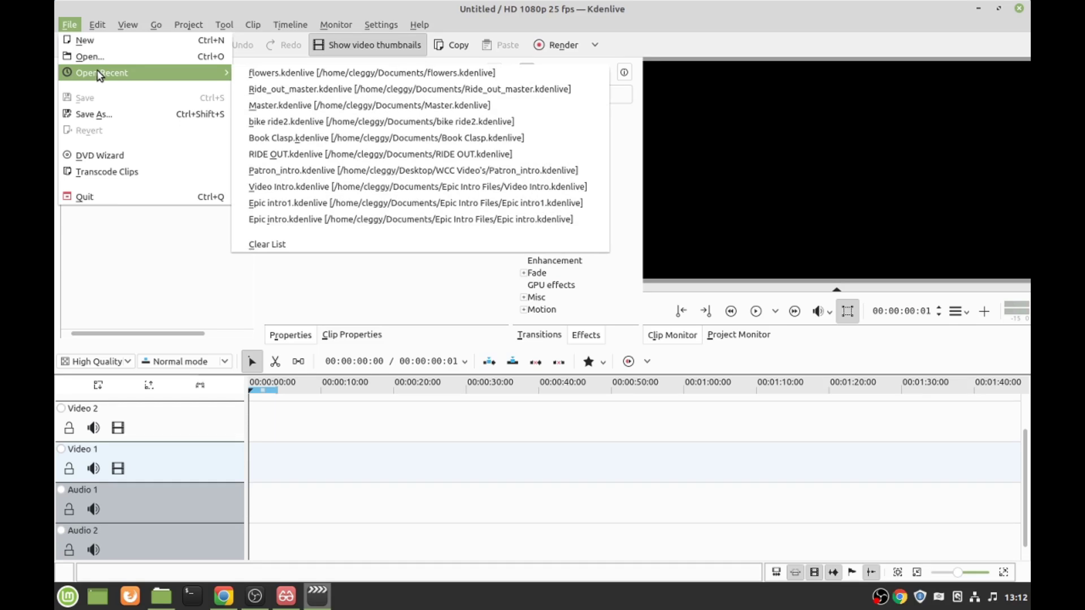
pyautogui.click(275, 74)
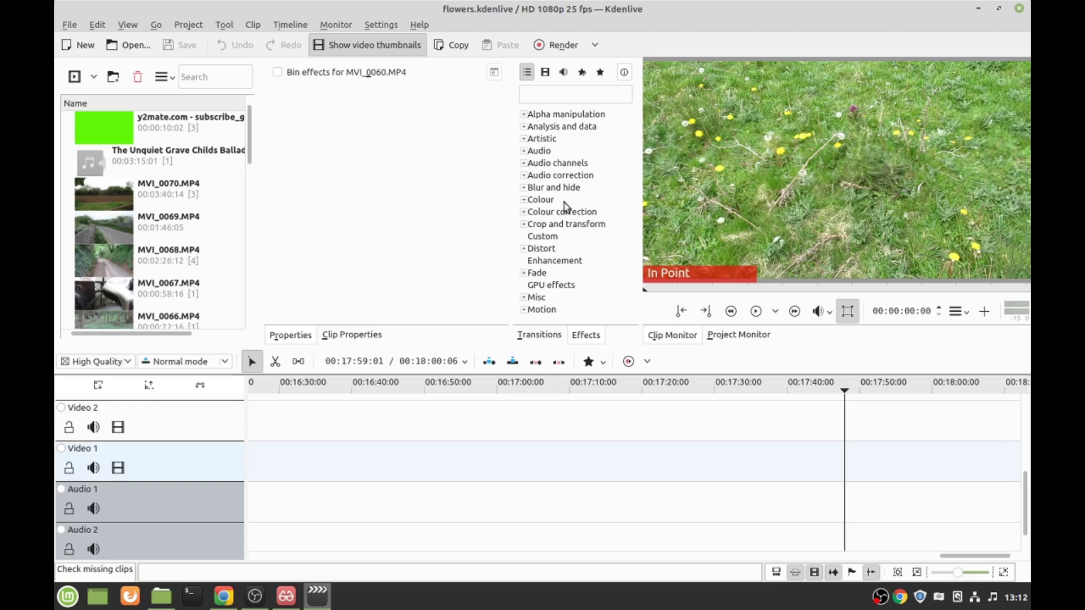
# Step: Examine the source clips in the project bin and their arrangement across the whole timeline
pyautogui.scroll(-4, 147, 201)
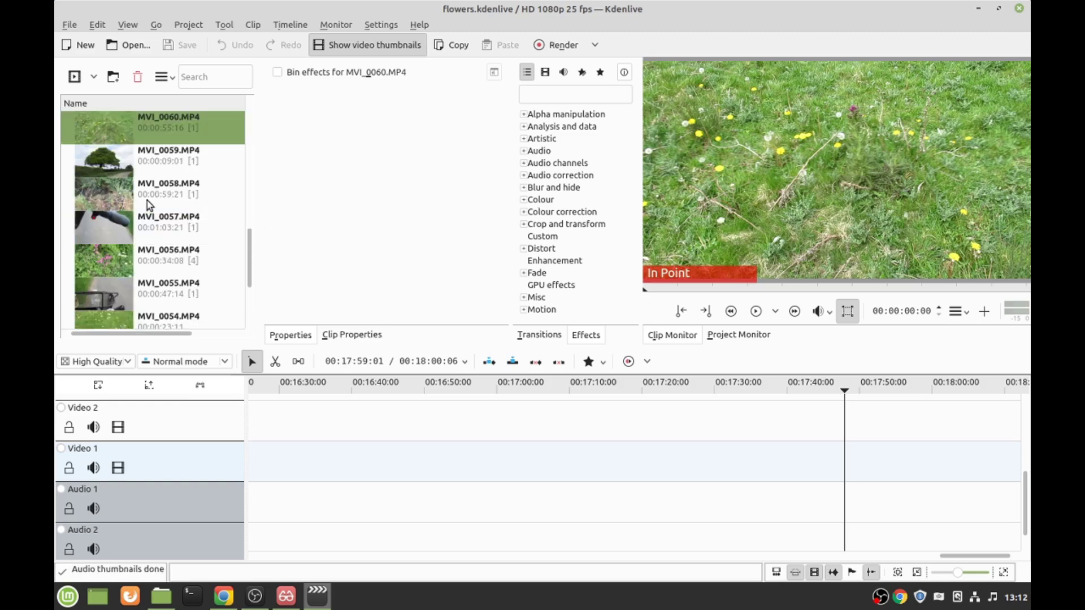
pyautogui.scroll(2, 147, 201)
pyautogui.scroll(2, 175, 255)
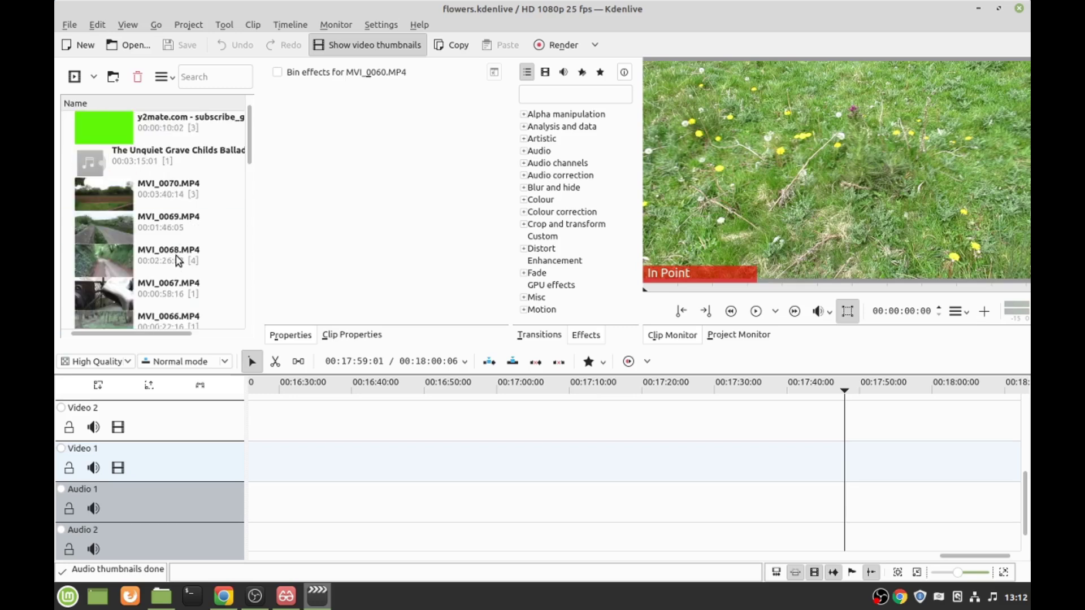
pyautogui.moveTo(1025, 512); pyautogui.dragTo(1027, 444)
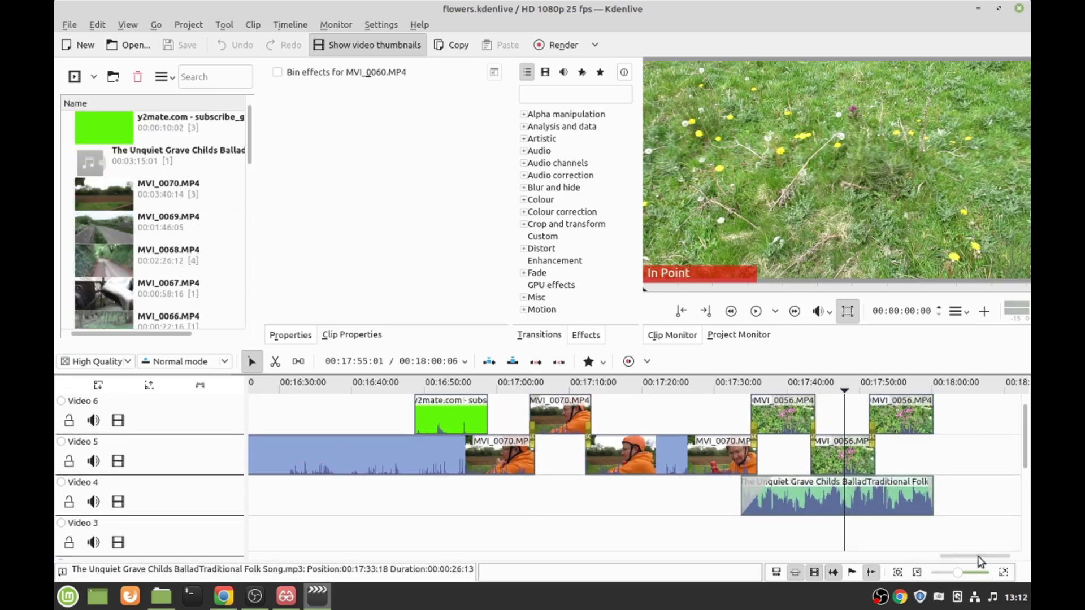
pyautogui.moveTo(974, 555); pyautogui.dragTo(339, 537)
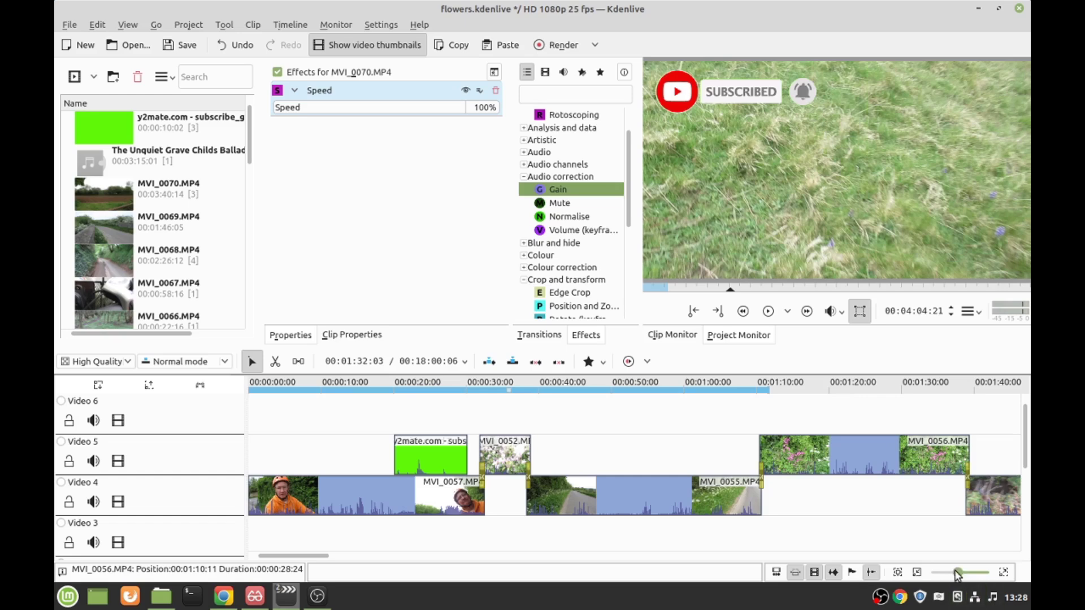
pyautogui.moveTo(956, 573); pyautogui.dragTo(940, 577)
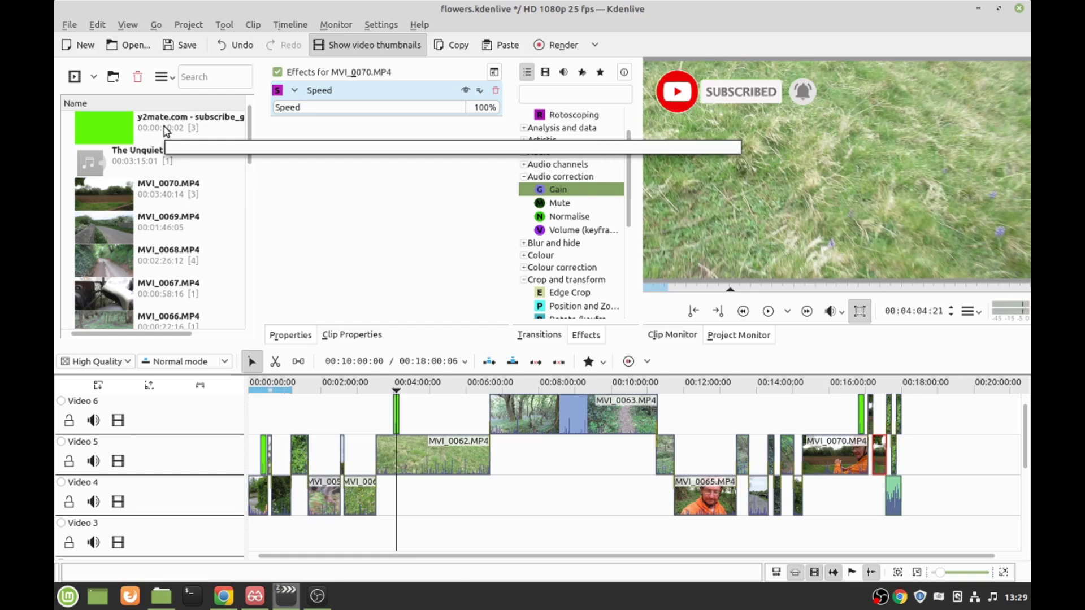
pyautogui.moveTo(248, 123); pyautogui.dragTo(253, 242)
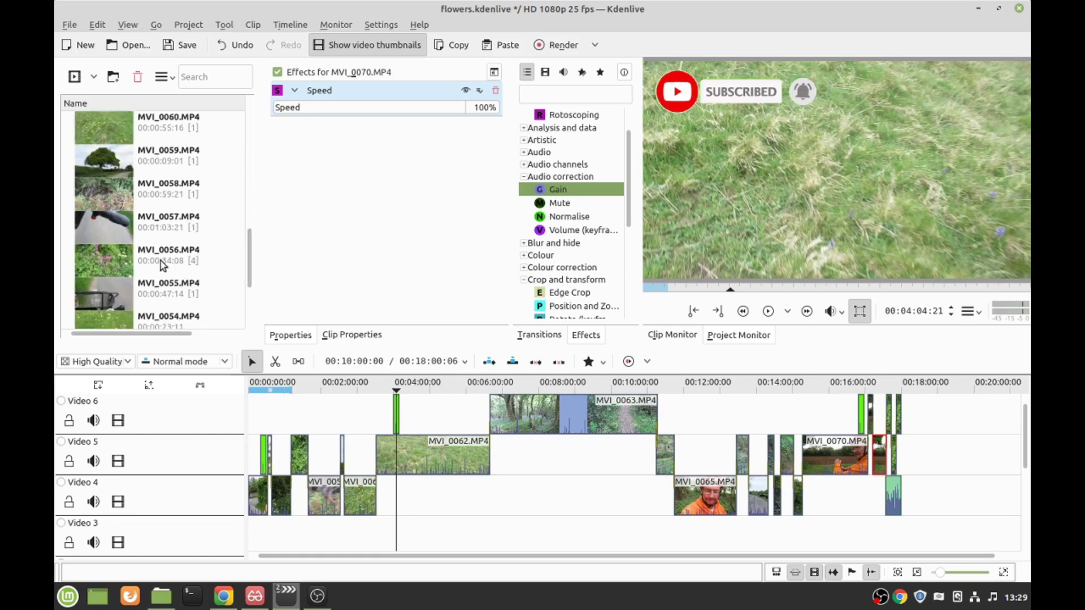
pyautogui.moveTo(253, 267); pyautogui.dragTo(252, 131)
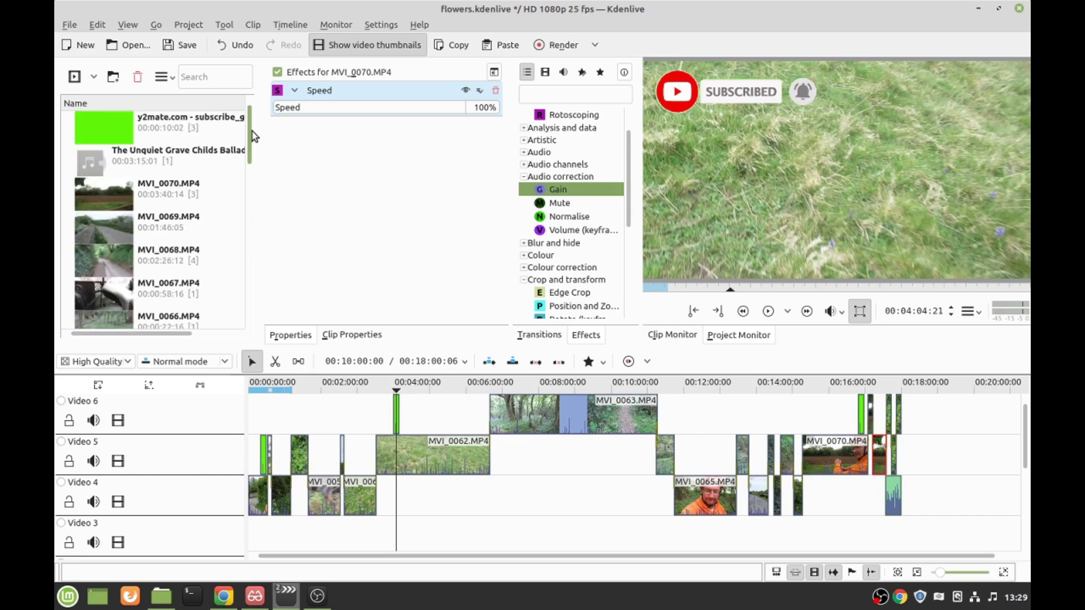
# Step: Delete the clips MVI_0070.MP4 through MVI_0052.MP4 from the project bin along with their timeline instances
pyautogui.click(154, 188)
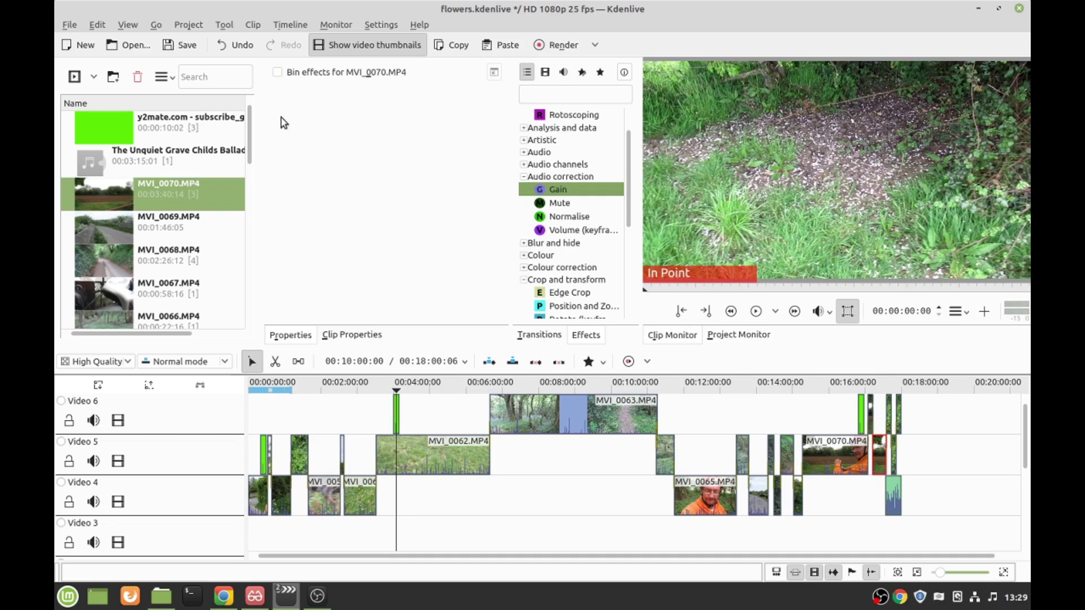
pyautogui.moveTo(249, 129); pyautogui.dragTo(249, 285)
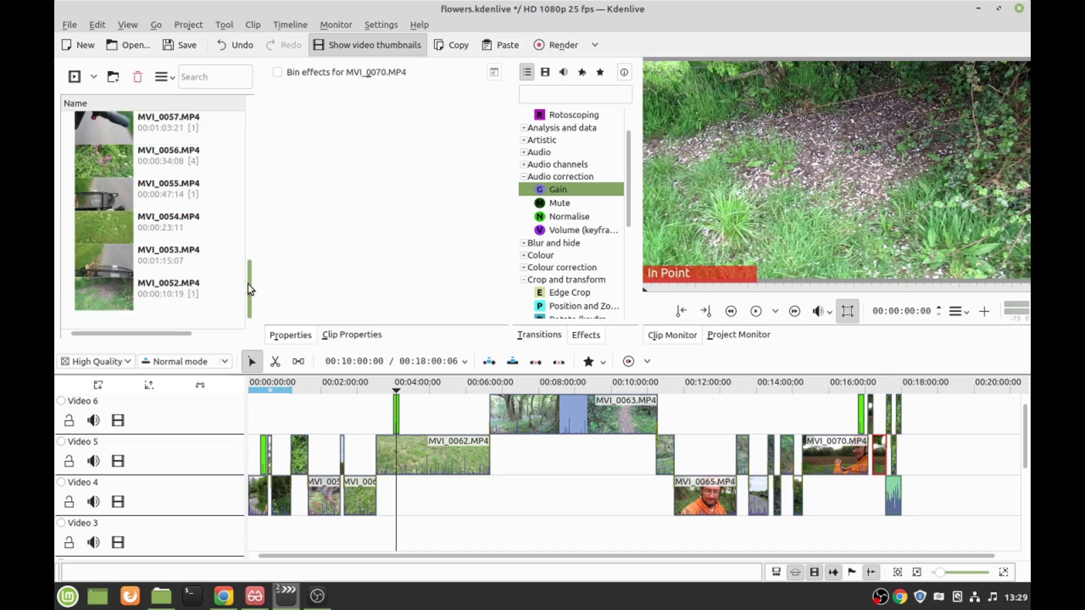
pyautogui.keyDown('shift'); pyautogui.click(156, 290); pyautogui.keyUp('shift')
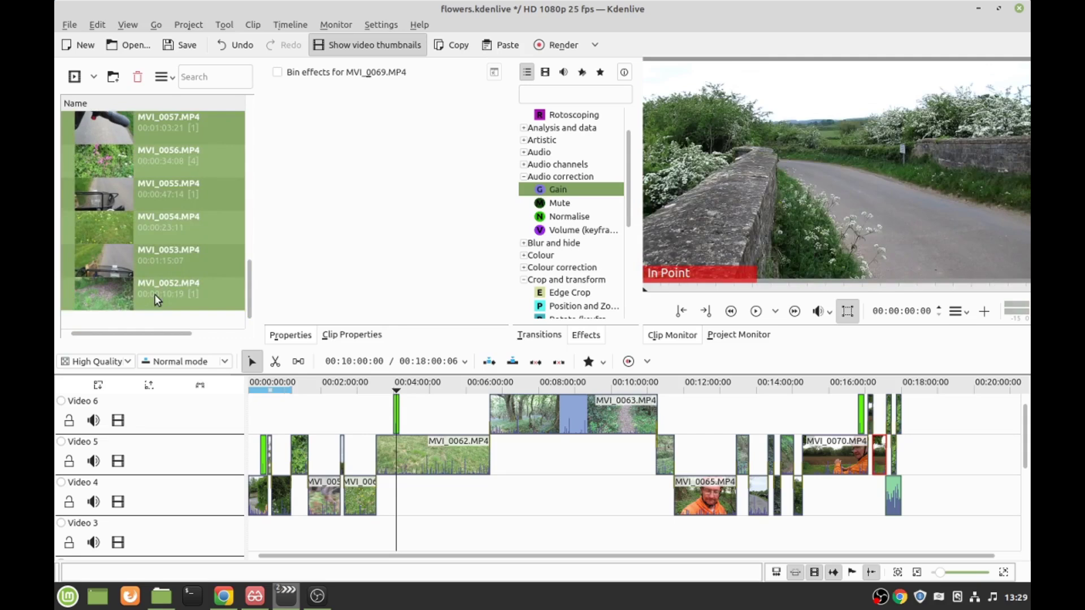
pyautogui.press('Delete')
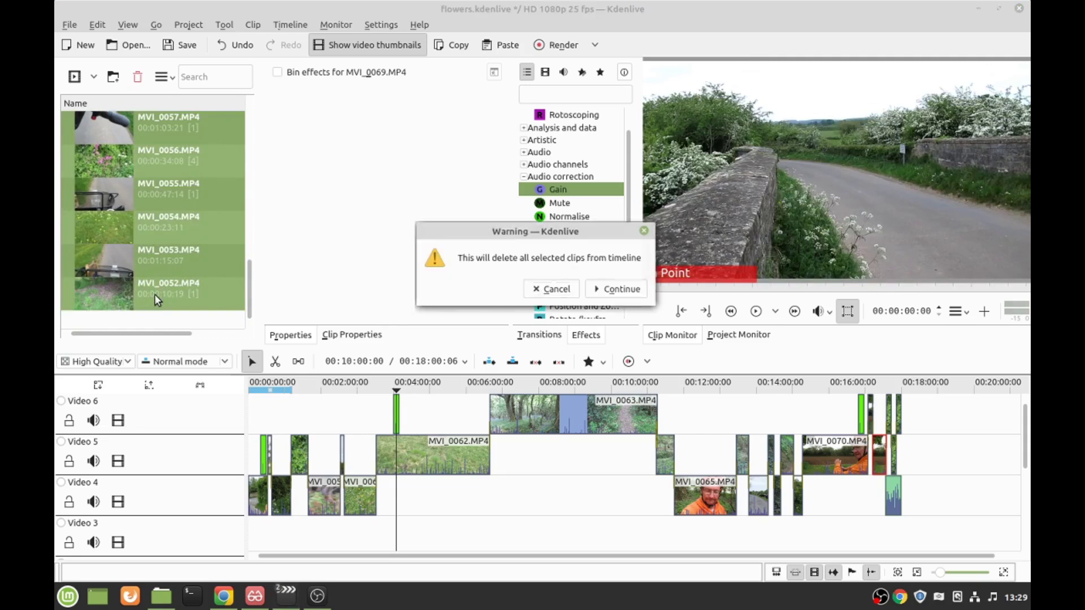
pyautogui.click(623, 291)
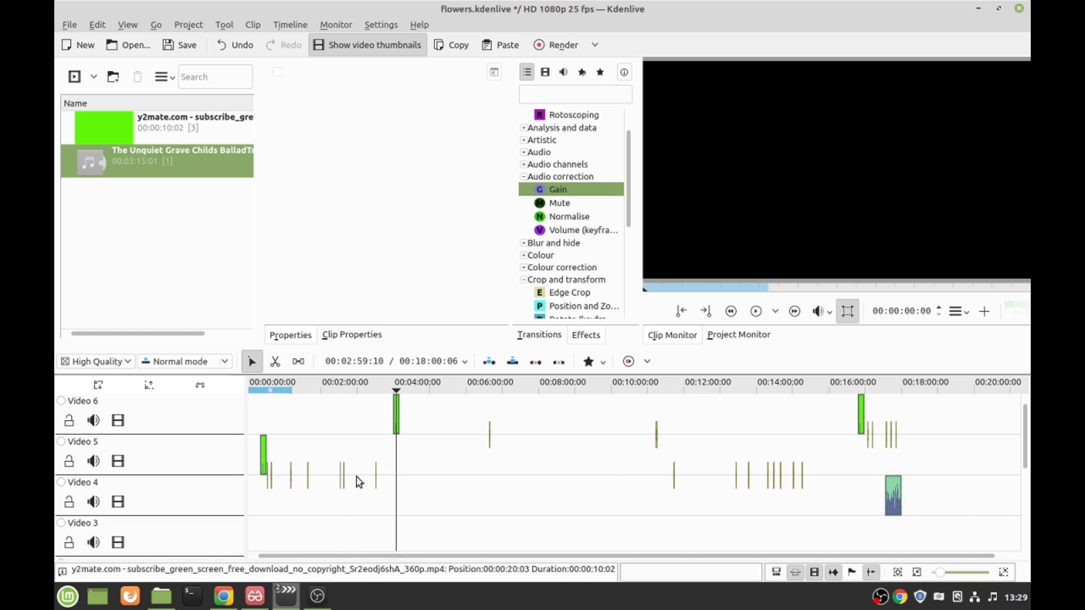
# Step: Delete the groups of leftover transitions between the Video 4, Video 5 and Video 6 tracks
pyautogui.click(402, 507)
pyautogui.moveTo(381, 502); pyautogui.dragTo(270, 456)
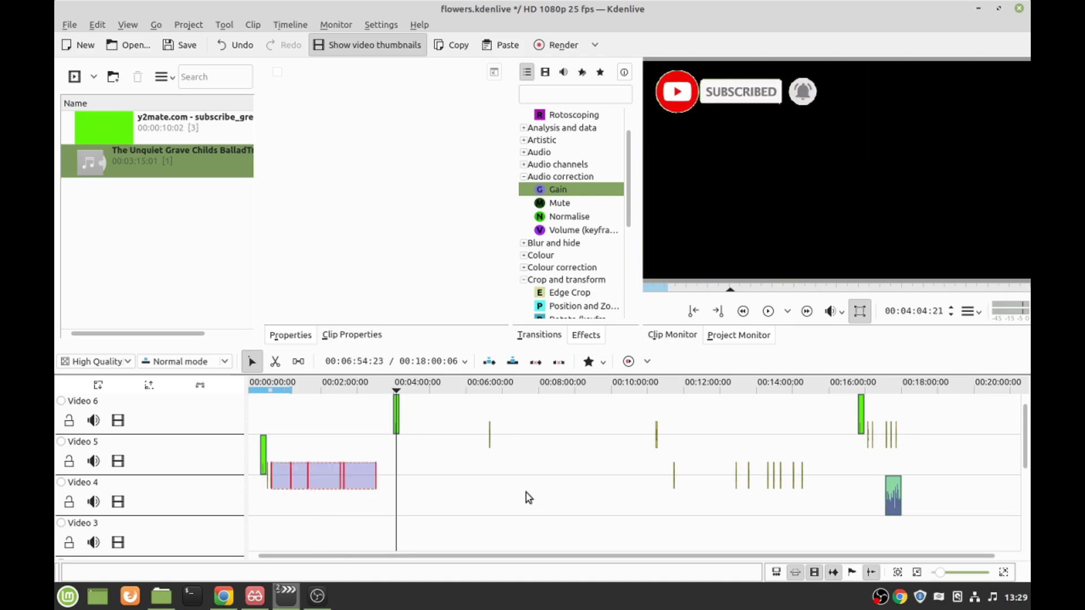
pyautogui.press('Delete')
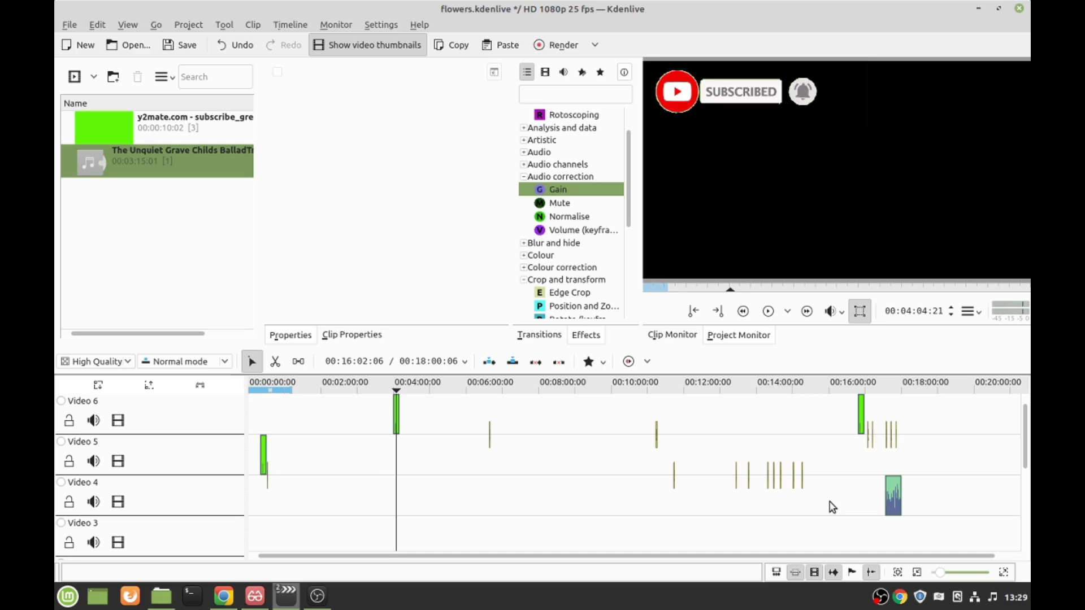
pyautogui.moveTo(832, 507); pyautogui.dragTo(456, 399)
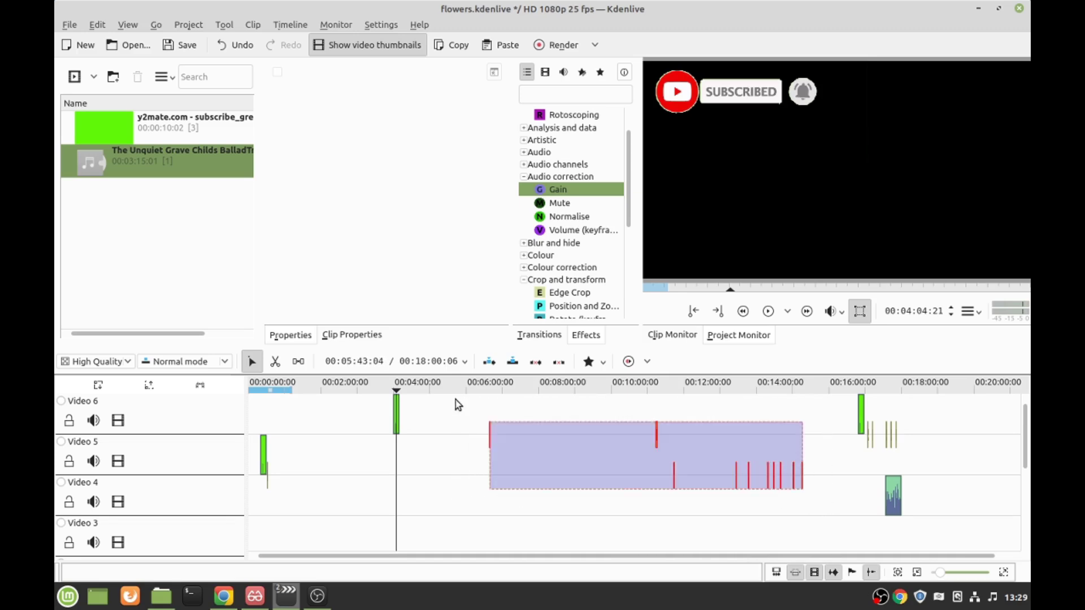
pyautogui.press('Delete')
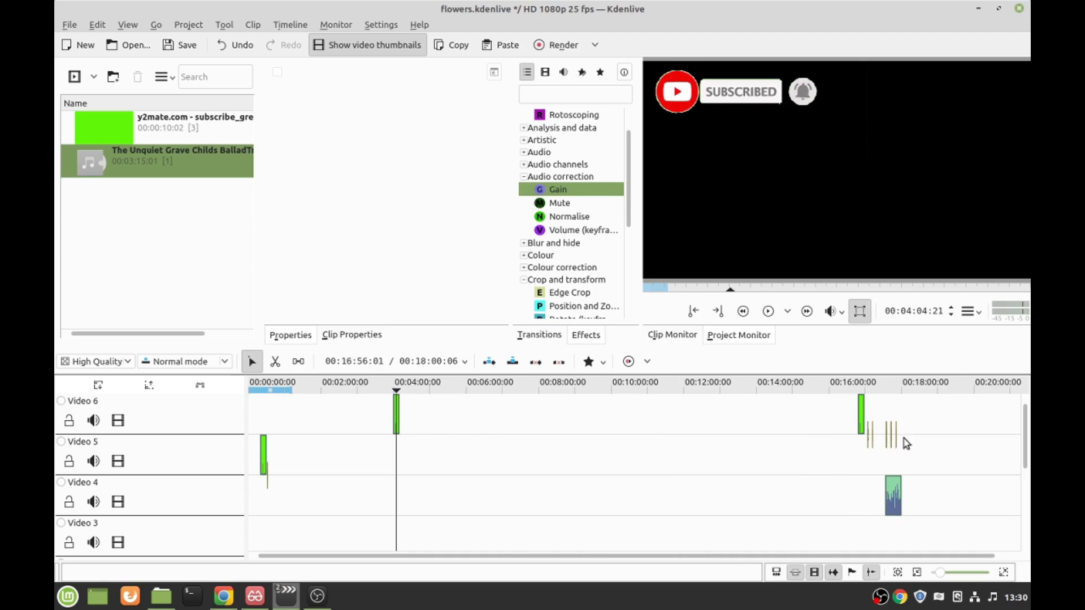
pyautogui.moveTo(898, 440); pyautogui.dragTo(818, 436)
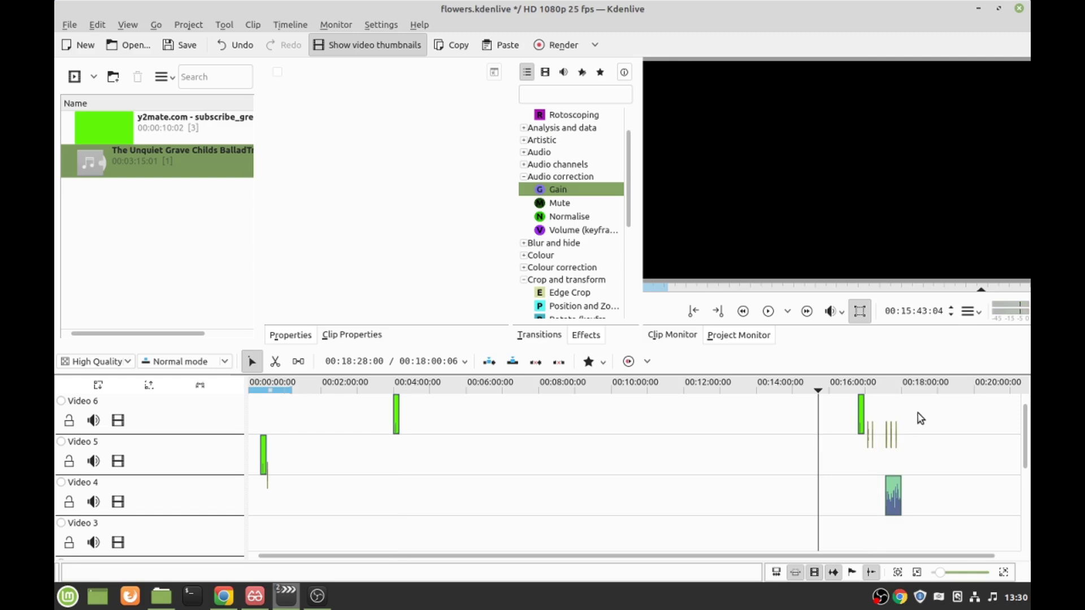
pyautogui.moveTo(918, 413); pyautogui.dragTo(865, 452)
pyautogui.press('Delete')
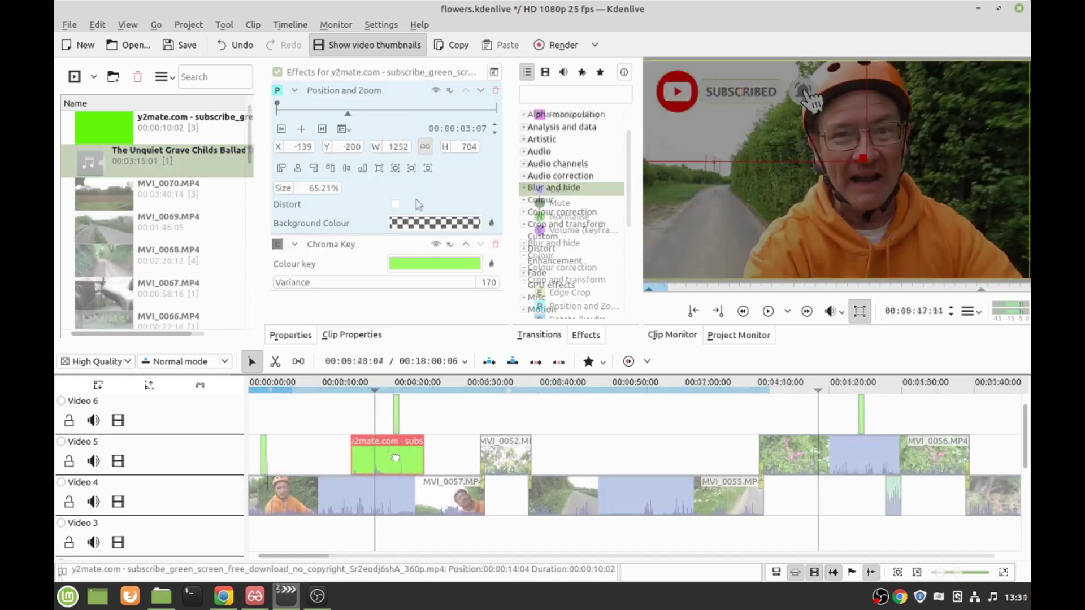
# Step: Move the green-screen subscribe clip on Video 5 to about 00:00:12:16 and play the section starting just before it
pyautogui.moveTo(396, 455); pyautogui.dragTo(385, 455)
pyautogui.click(368, 423)
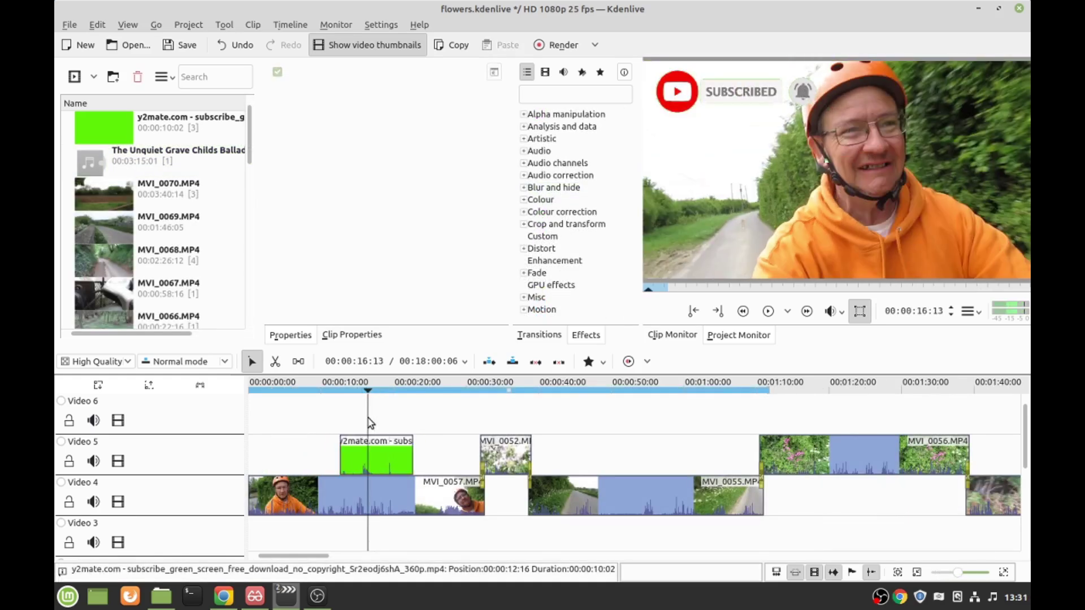
pyautogui.click(334, 398)
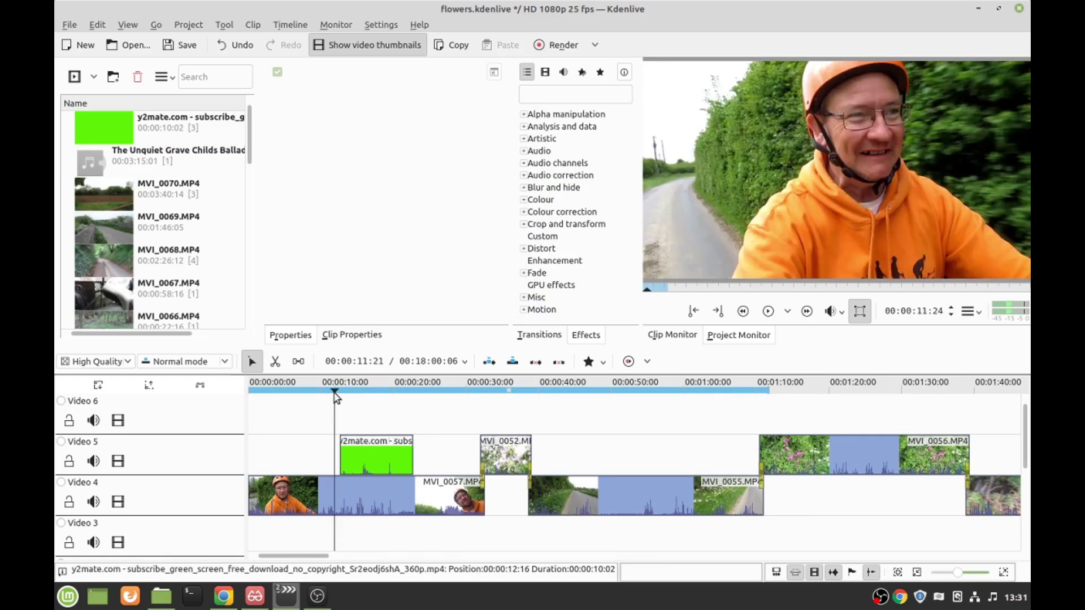
pyautogui.click(767, 312)
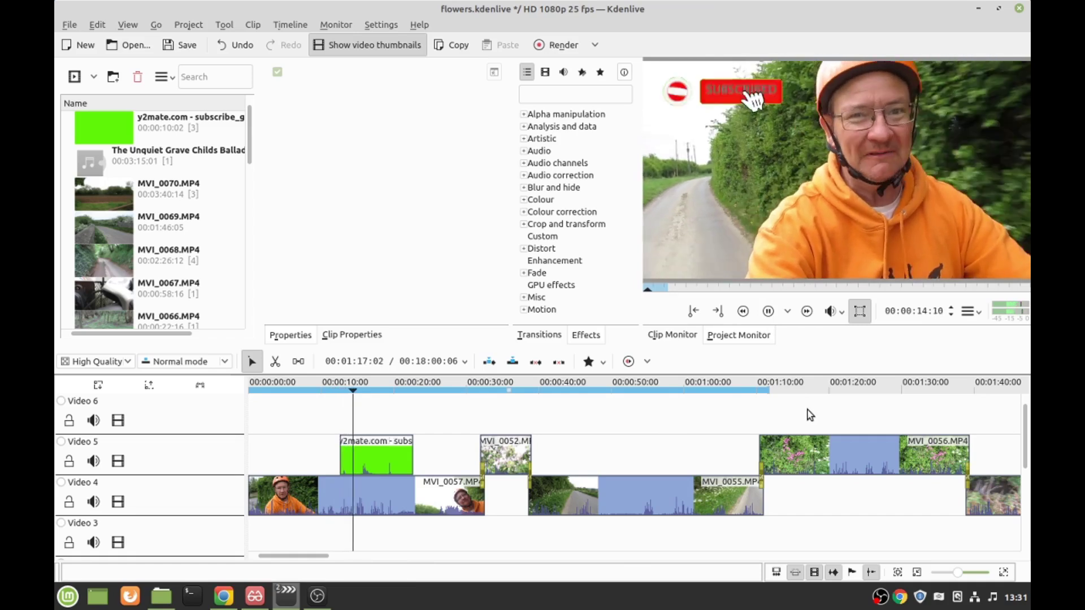
pyautogui.click(769, 312)
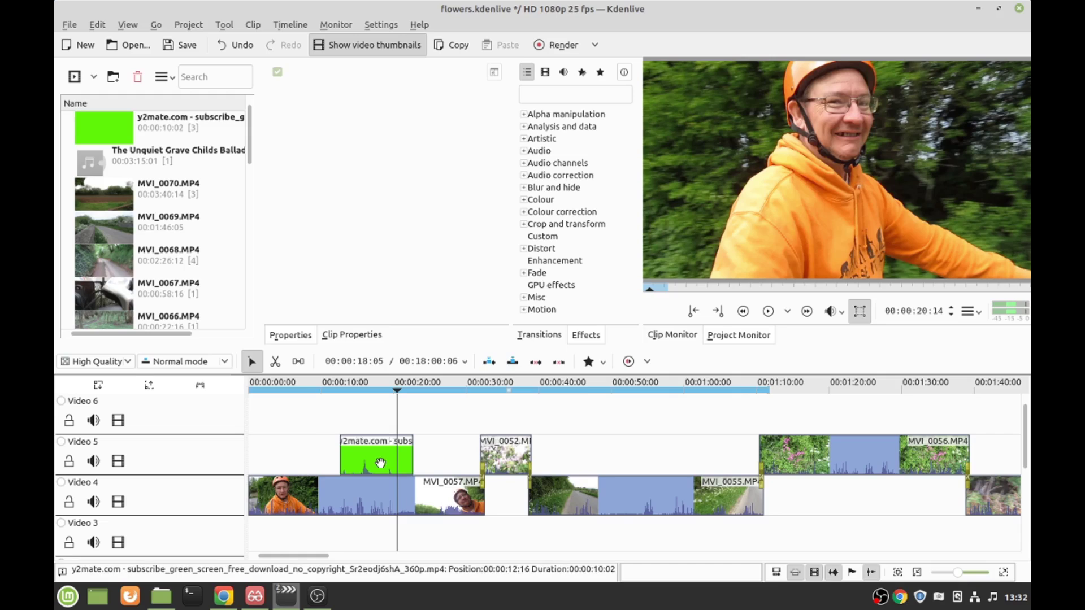
# Step: Shift the subscribe clip to about 00:00:12:04 and remove its Position and Zoom and Chroma Key effects
pyautogui.moveTo(380, 462)
pyautogui.mouseDown()
pyautogui.moveTo(402, 459)
pyautogui.moveTo(375, 462)
pyautogui.mouseUp()
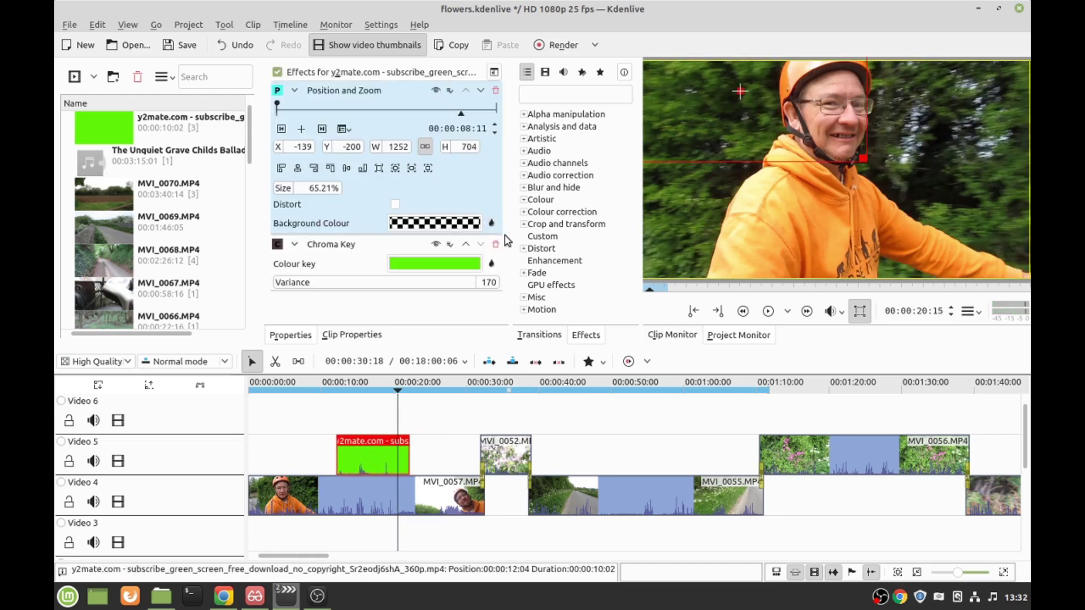
pyautogui.click(497, 95)
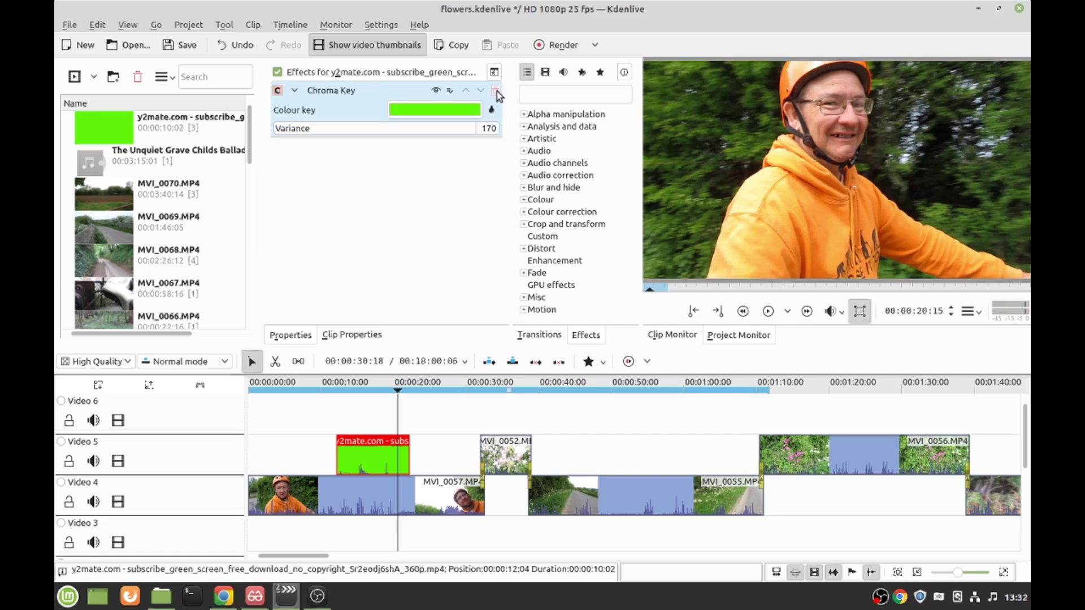
pyautogui.click(496, 91)
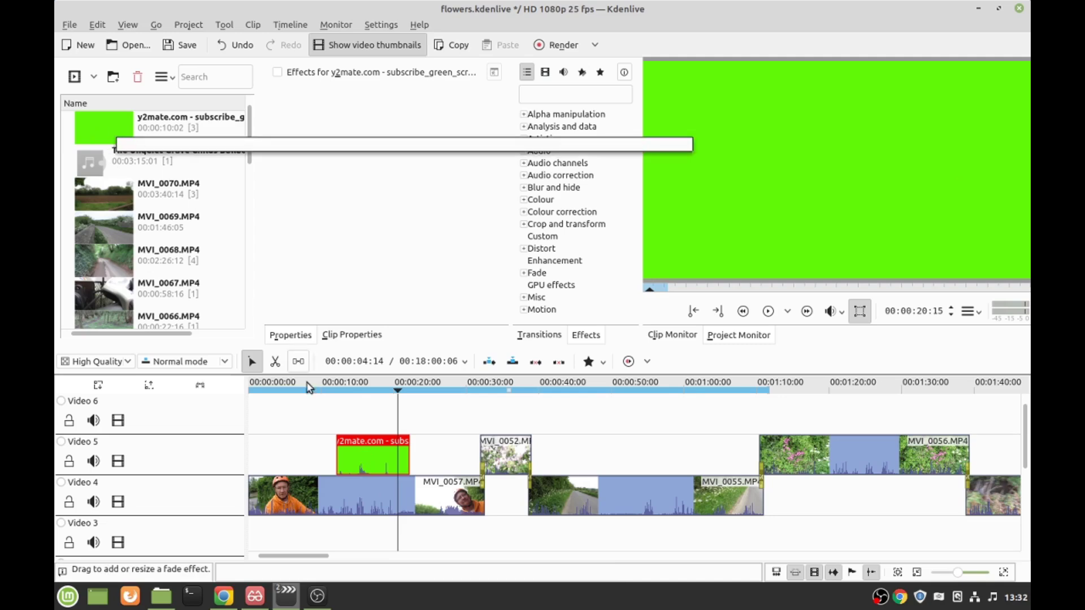
# Step: Place the playhead at about 00:00:15:12 and apply the Chroma Key effect to the subscribe clip on Video 5
pyautogui.click(360, 415)
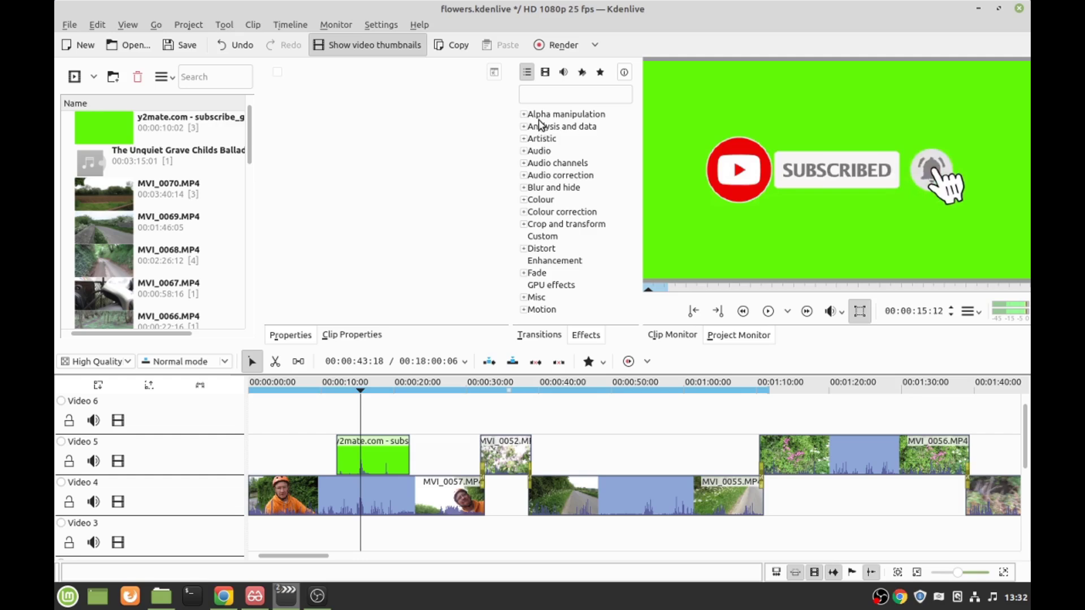
pyautogui.click(523, 114)
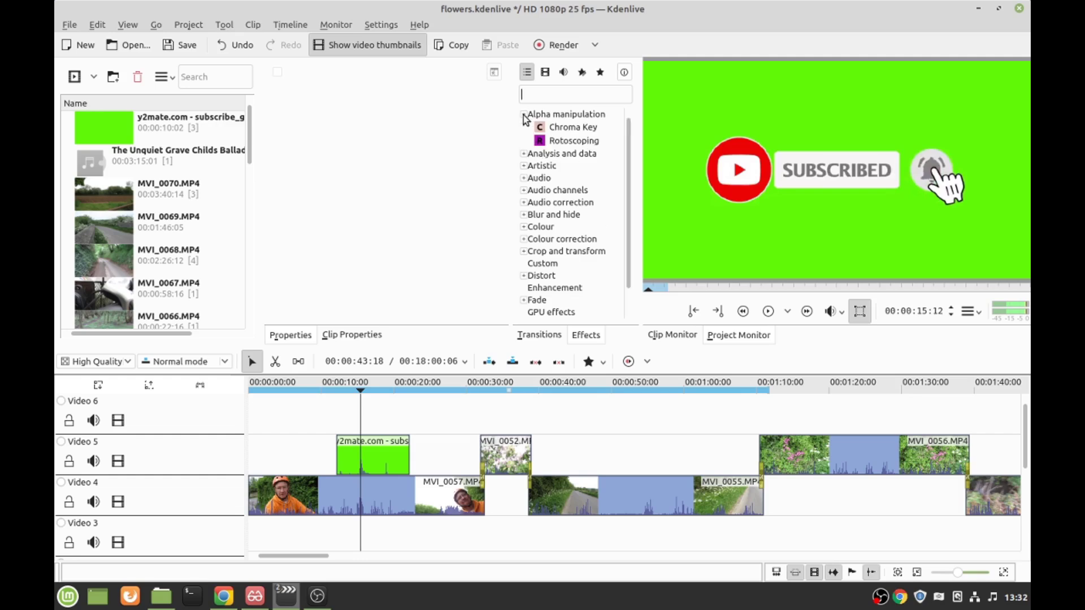
pyautogui.click(568, 129)
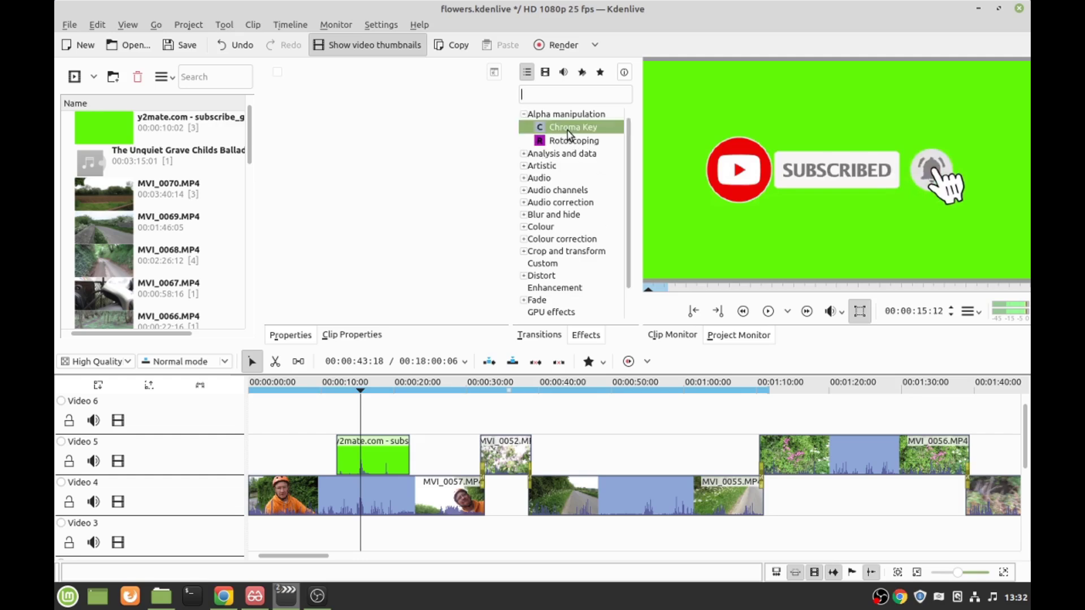
pyautogui.moveTo(572, 127); pyautogui.dragTo(373, 452)
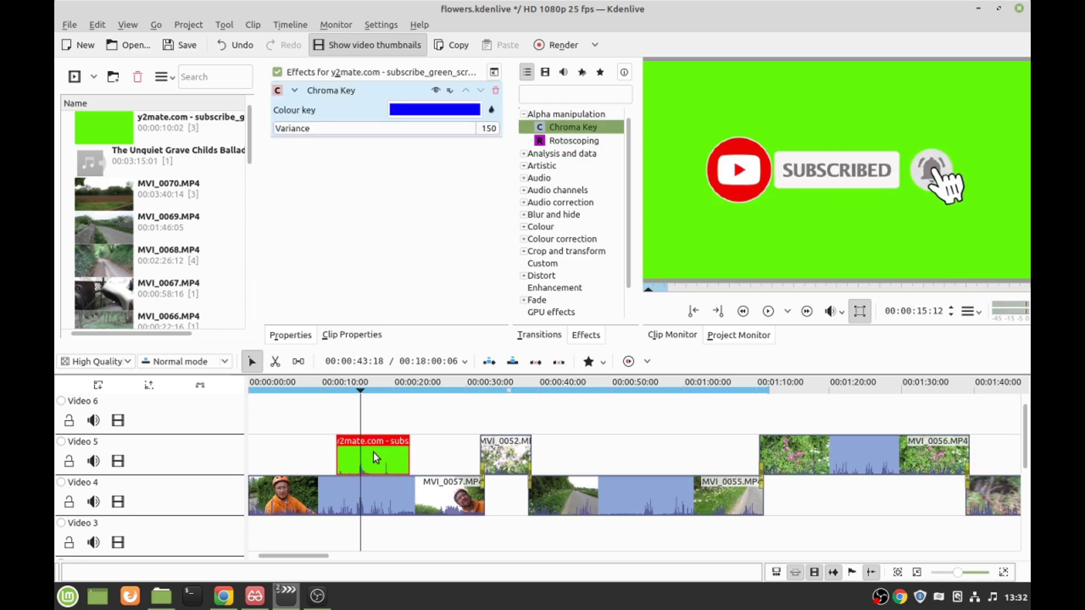
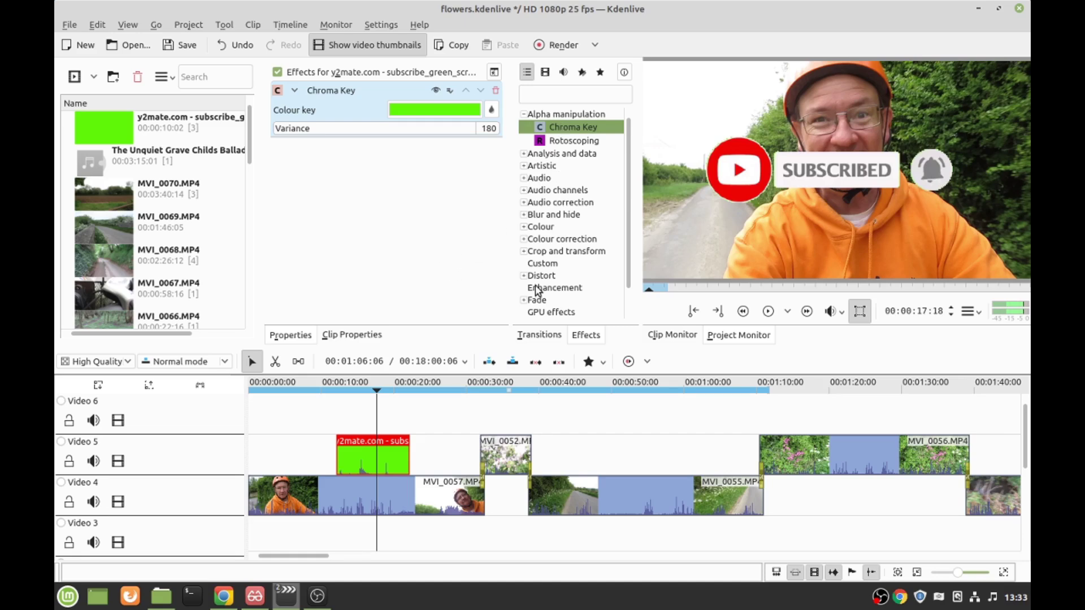
# Step: Apply the Position and Zoom effect to the subscribe clip, scale it to 57.31% and move it to about X -162, Y -156
pyautogui.click(523, 252)
pyautogui.click(583, 280)
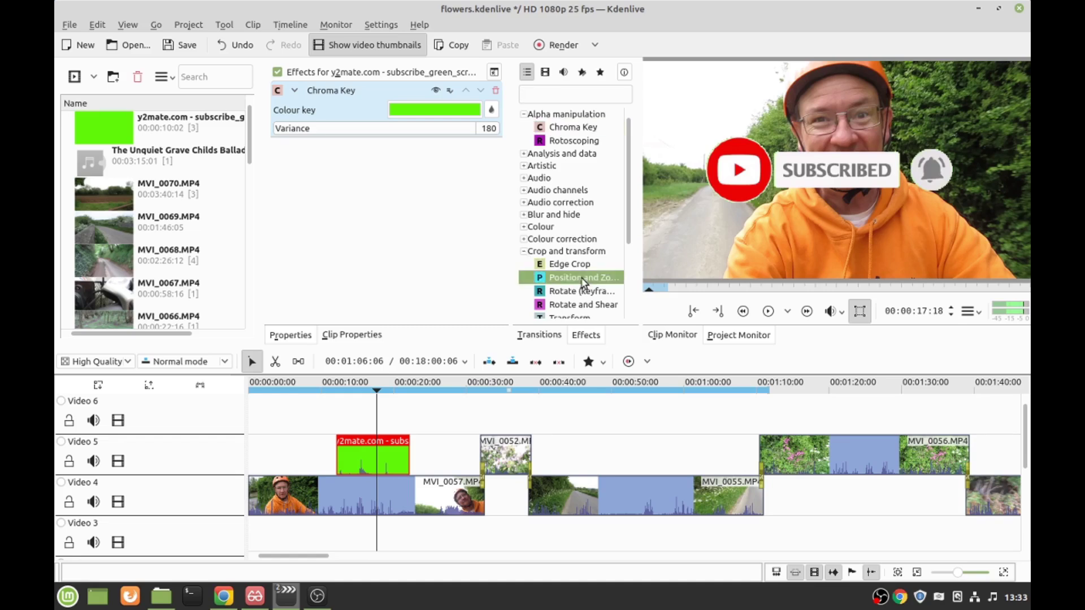
pyautogui.moveTo(575, 275); pyautogui.dragTo(383, 450)
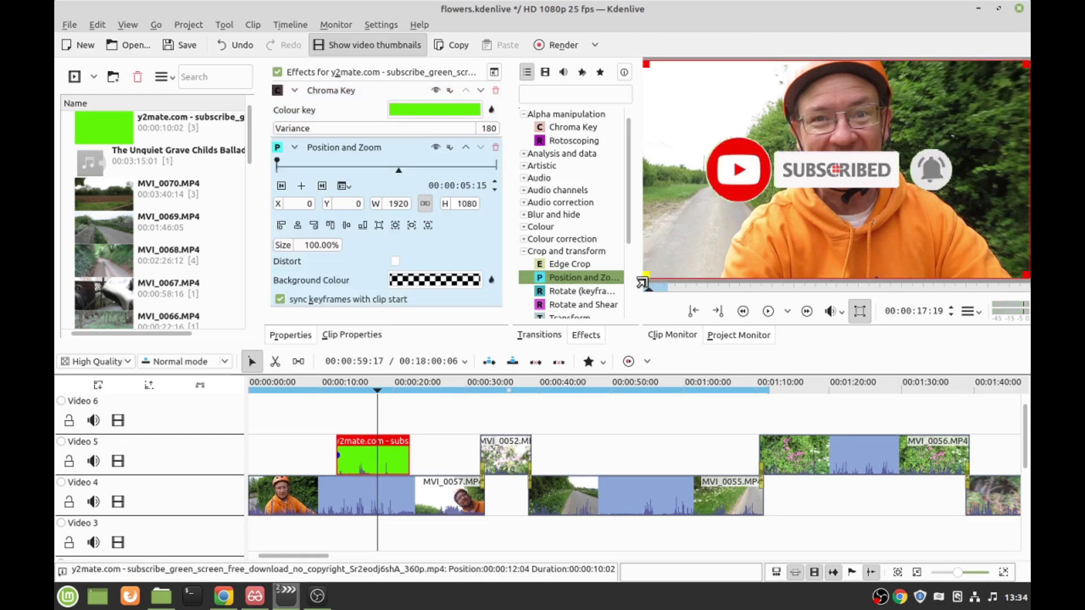
pyautogui.moveTo(643, 282); pyautogui.dragTo(815, 198)
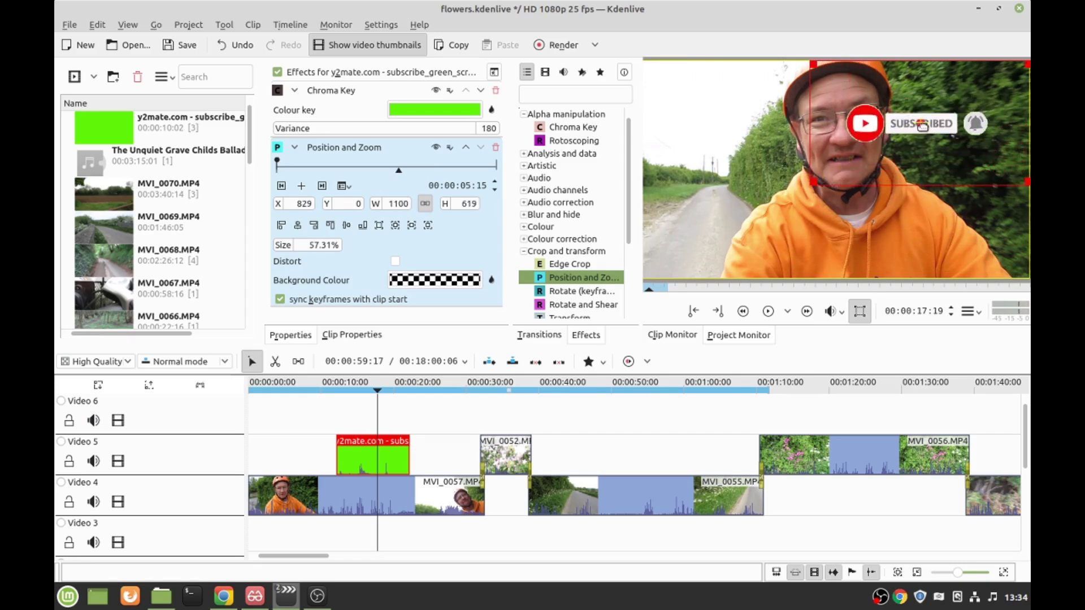
pyautogui.moveTo(922, 123); pyautogui.dragTo(721, 92)
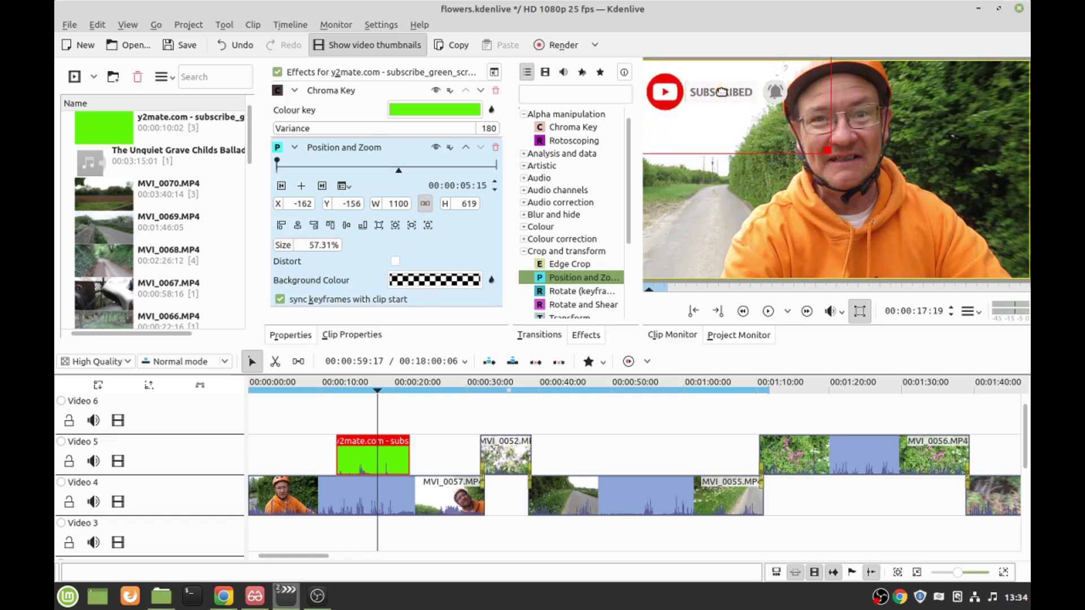
# Step: Play the timeline from just before the subscribe clip on Video 5 to check the repositioned overlay
pyautogui.click(327, 385)
pyautogui.click(760, 312)
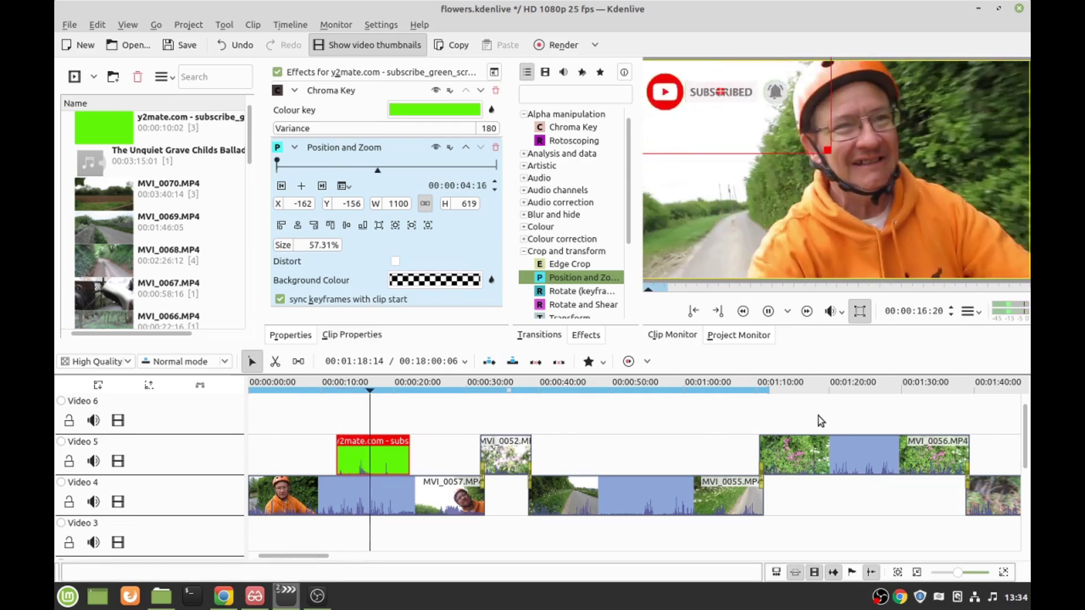
pyautogui.click(768, 312)
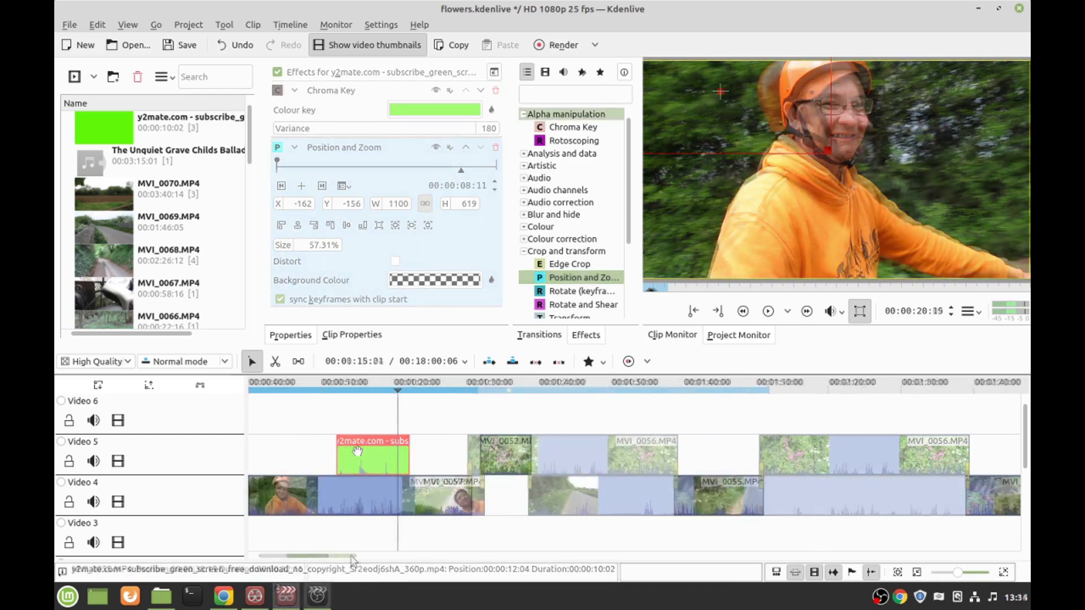
# Step: Copy the subscribe clip at 00:03:59:22 on Video 6 and place the copy on Video 5 at about 00:00:20:03
pyautogui.moveTo(351, 558); pyautogui.dragTo(456, 555)
pyautogui.click(631, 418)
pyautogui.rightClick(632, 418)
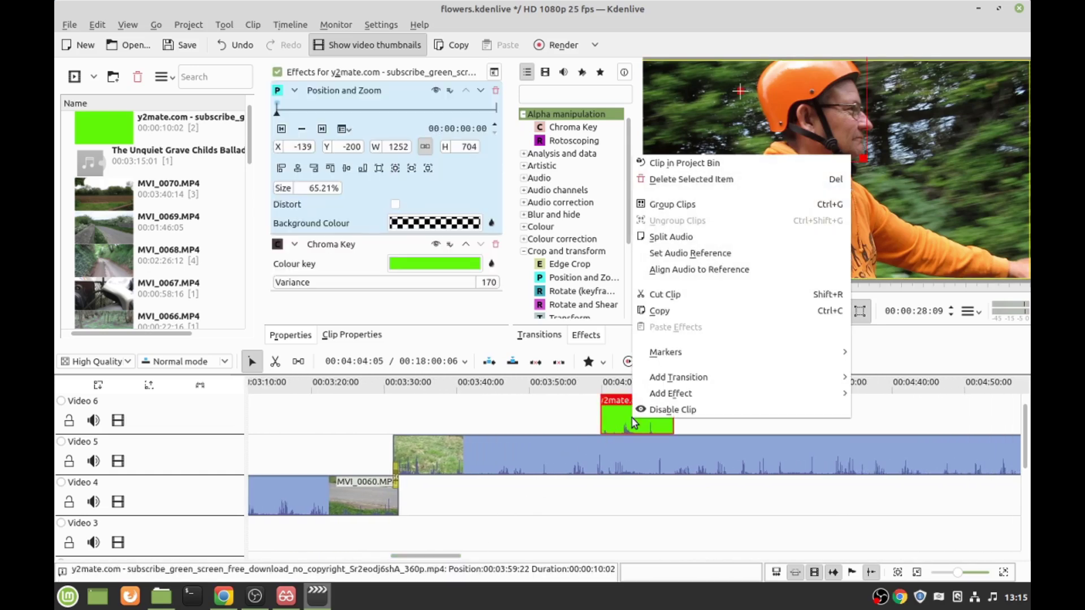
pyautogui.click(668, 312)
pyautogui.moveTo(453, 558); pyautogui.dragTo(255, 552)
pyautogui.rightClick(402, 430)
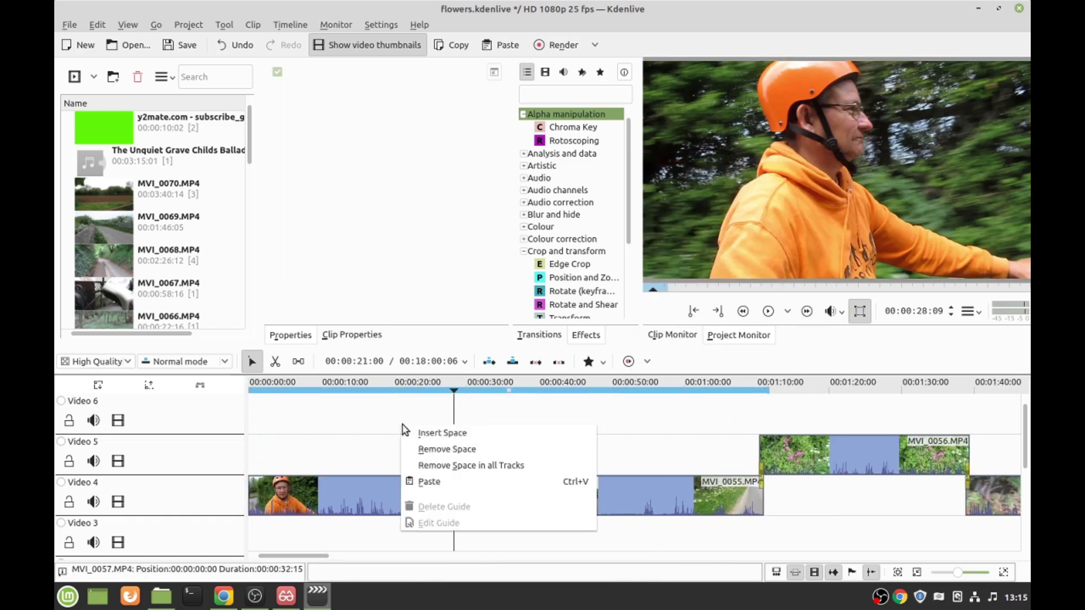
pyautogui.click(428, 483)
pyautogui.moveTo(430, 427); pyautogui.dragTo(424, 469)
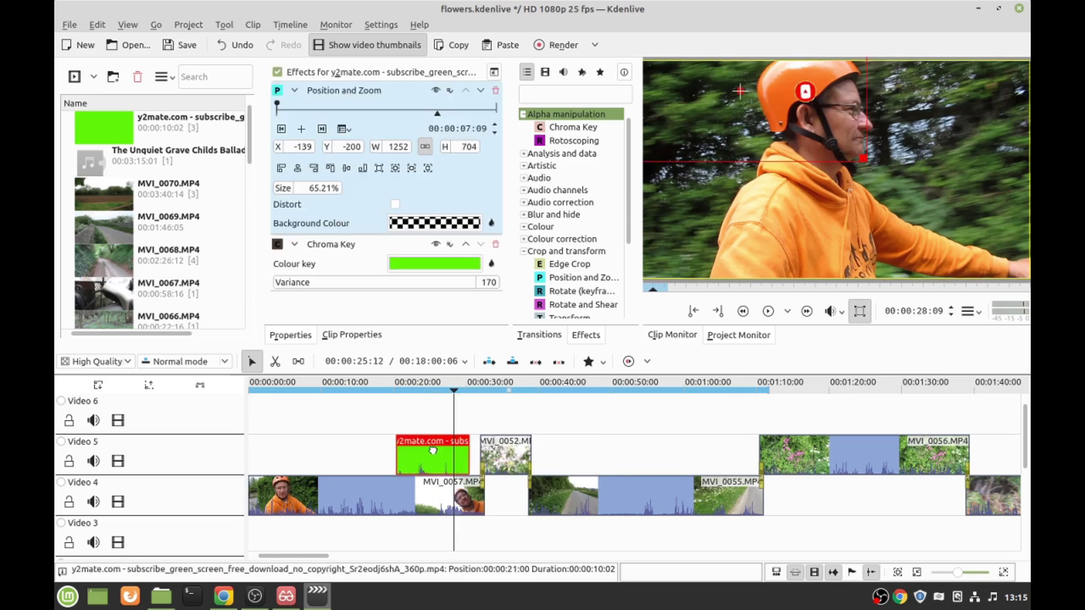
# Step: Check the project frames at 00:00:29:01 and 00:00:25:08, and view MVI_0052.MP4 from the project bin
pyautogui.click(436, 416)
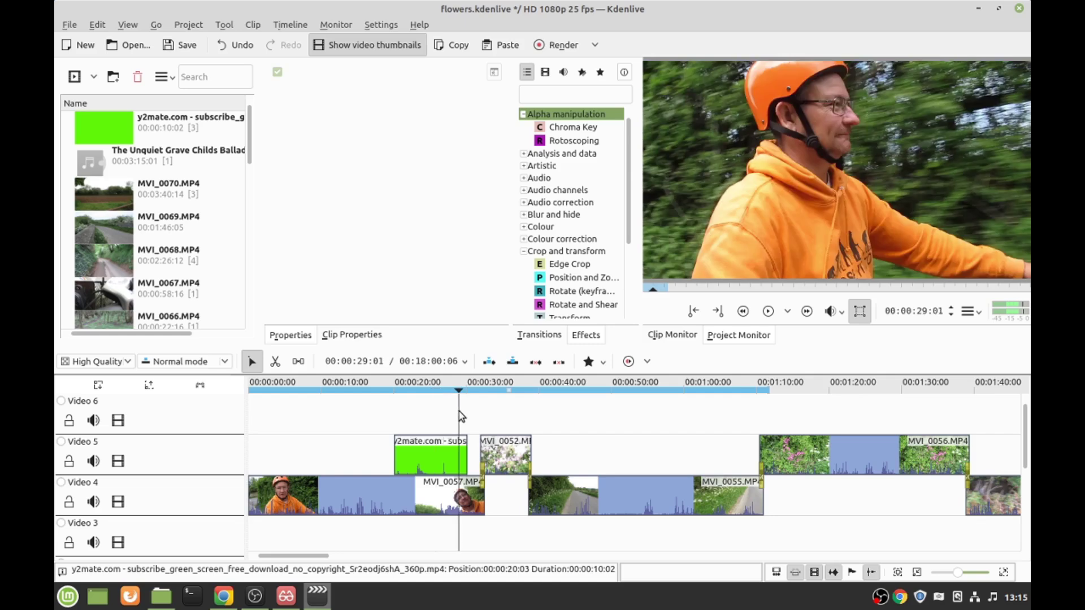
pyautogui.click(432, 417)
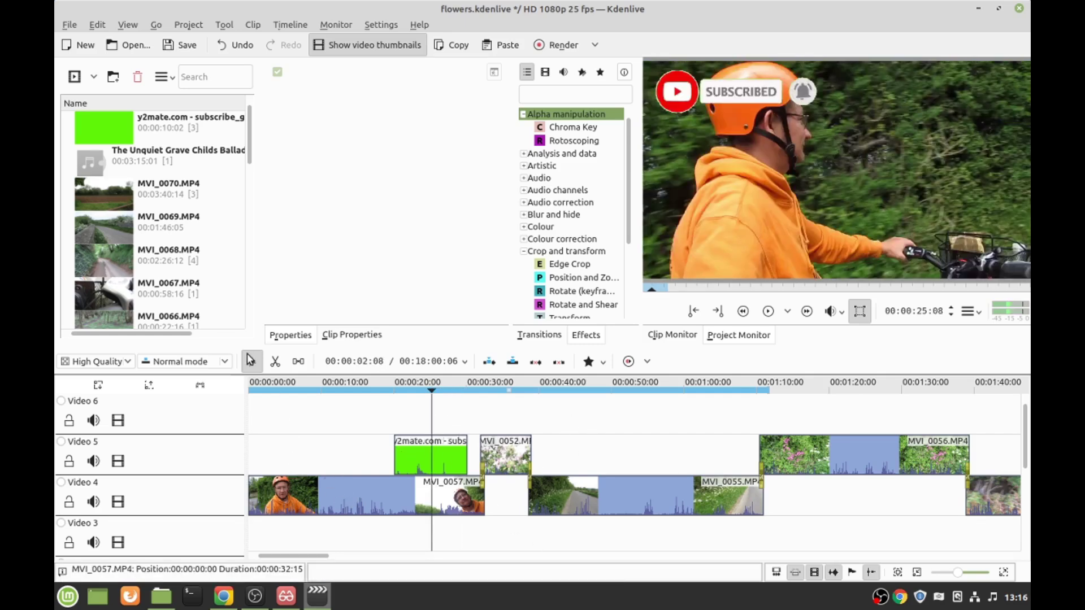
pyautogui.scroll(-5, 153, 205)
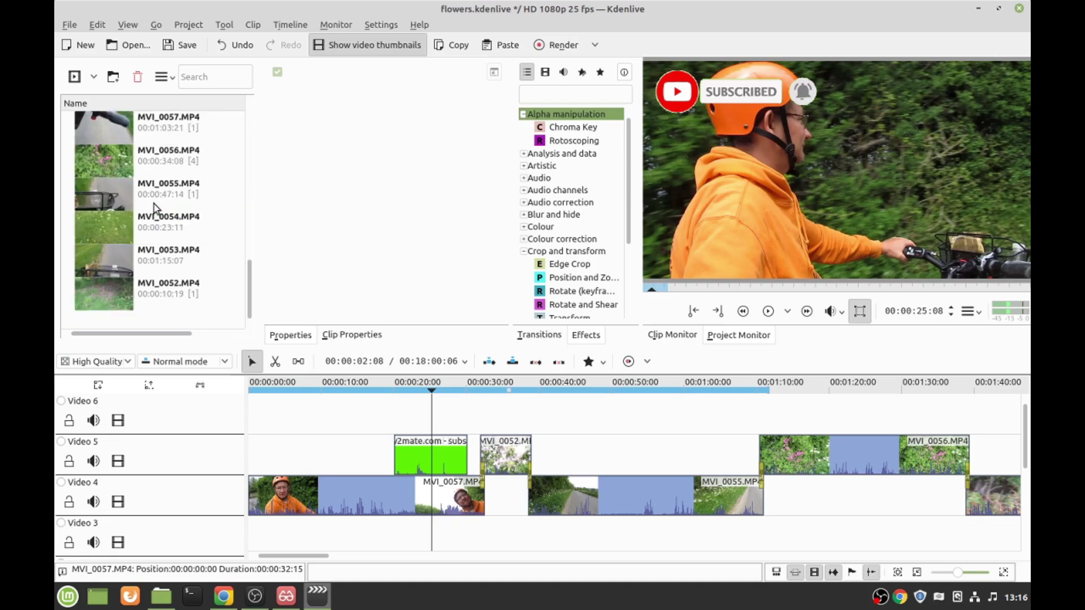
pyautogui.click(154, 292)
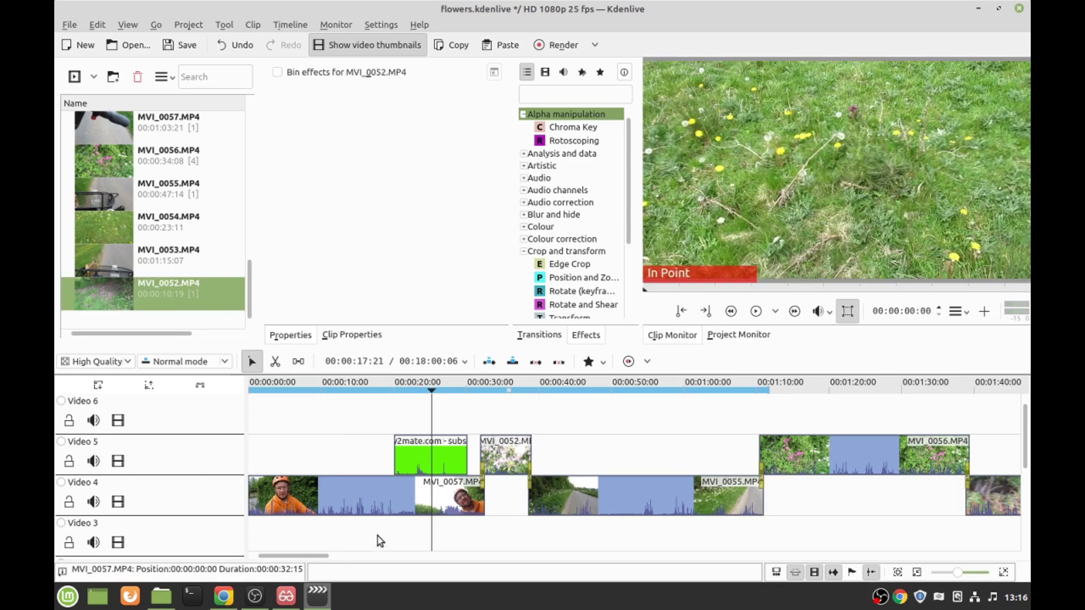
# Step: Remove both transitions attached to the MVI_0052 clip and place the clip back on Video 5 at about 00:00:31:14
pyautogui.moveTo(495, 449); pyautogui.dragTo(625, 409)
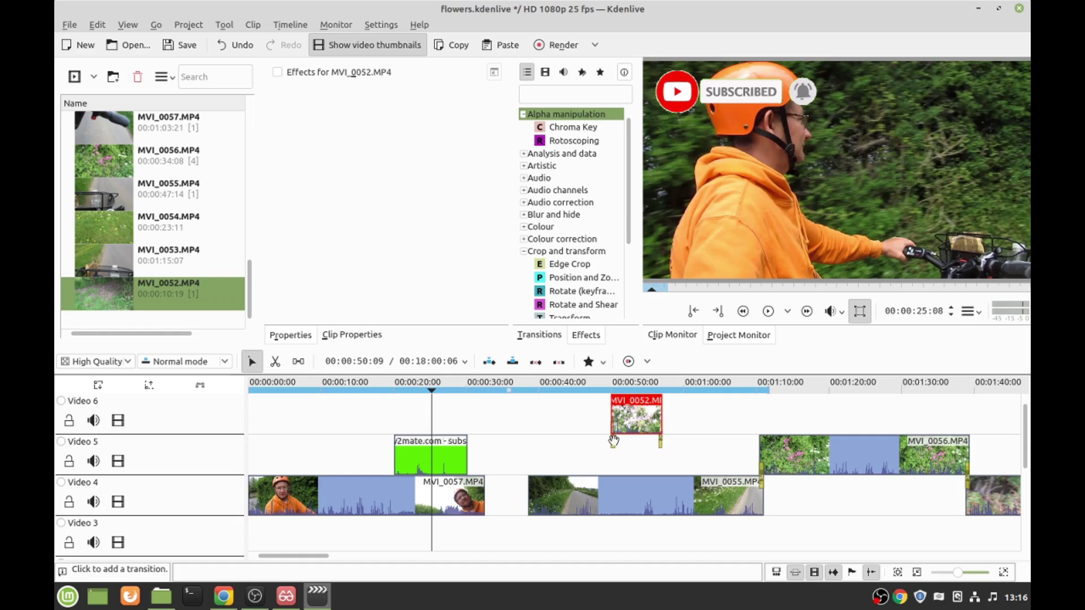
pyautogui.click(613, 441)
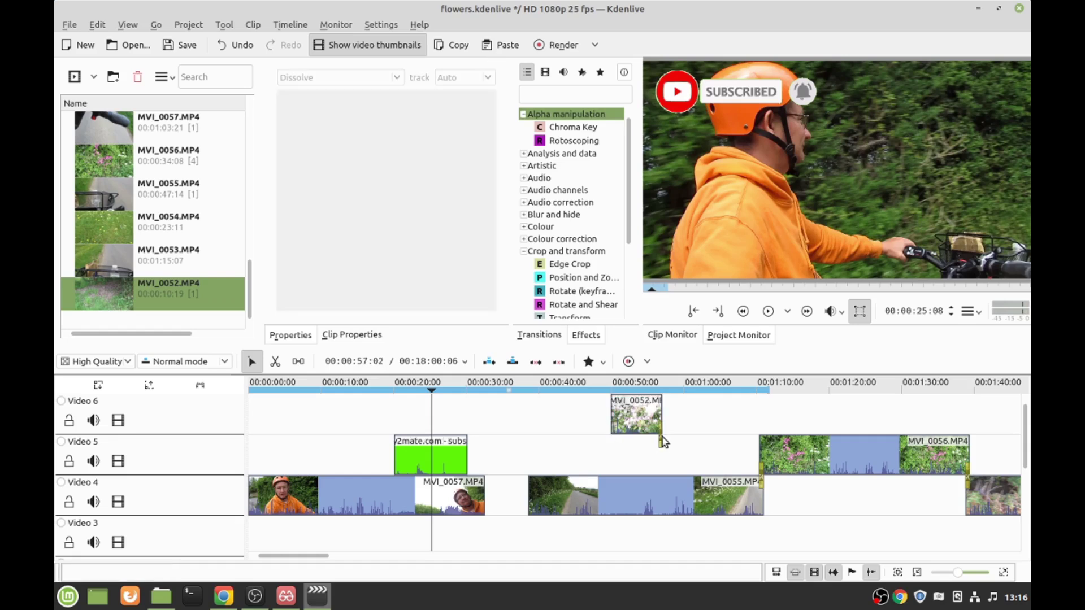
pyautogui.moveTo(625, 408); pyautogui.dragTo(497, 456)
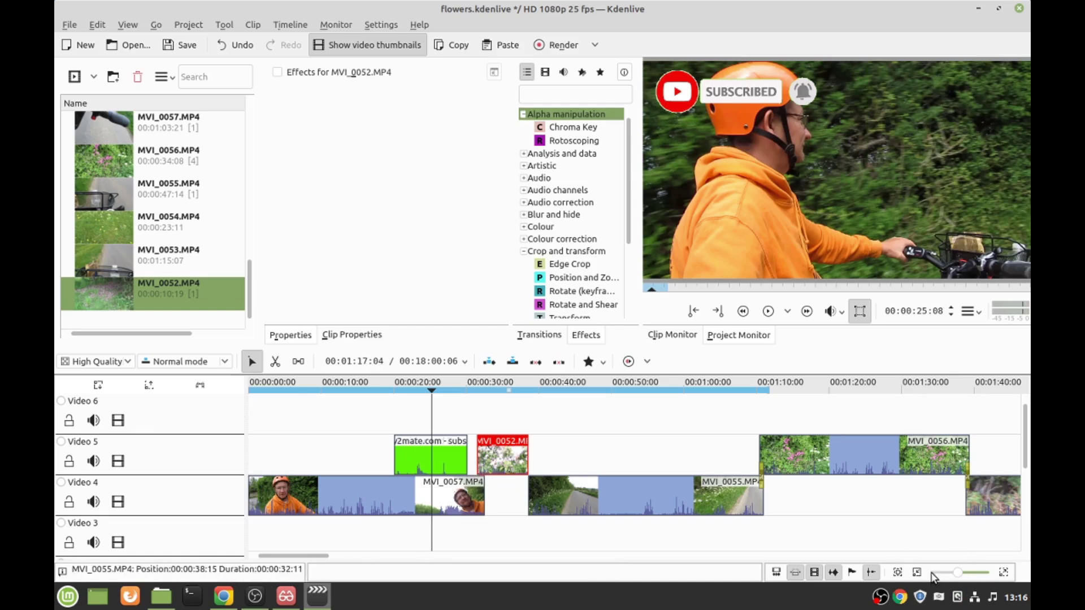
# Step: Move the MVI_0052 clip to 00:00:32:09, overlapping the end of MVI_0057, and add and play a Dissolve at the overlap
pyautogui.moveTo(958, 574); pyautogui.dragTo(967, 572)
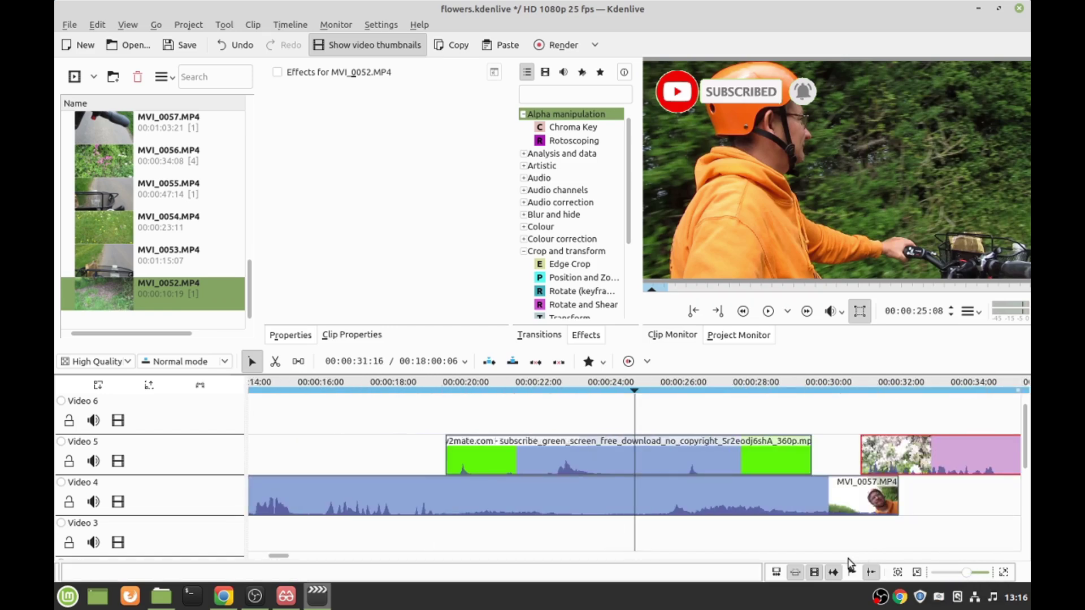
pyautogui.moveTo(278, 556); pyautogui.dragTo(286, 555)
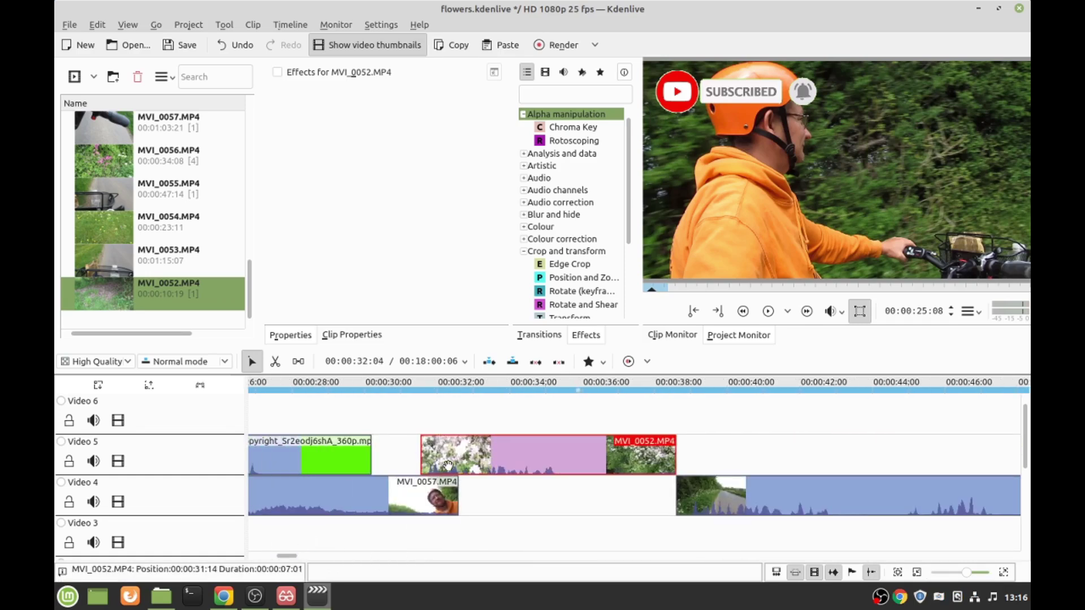
pyautogui.moveTo(433, 473); pyautogui.dragTo(476, 479)
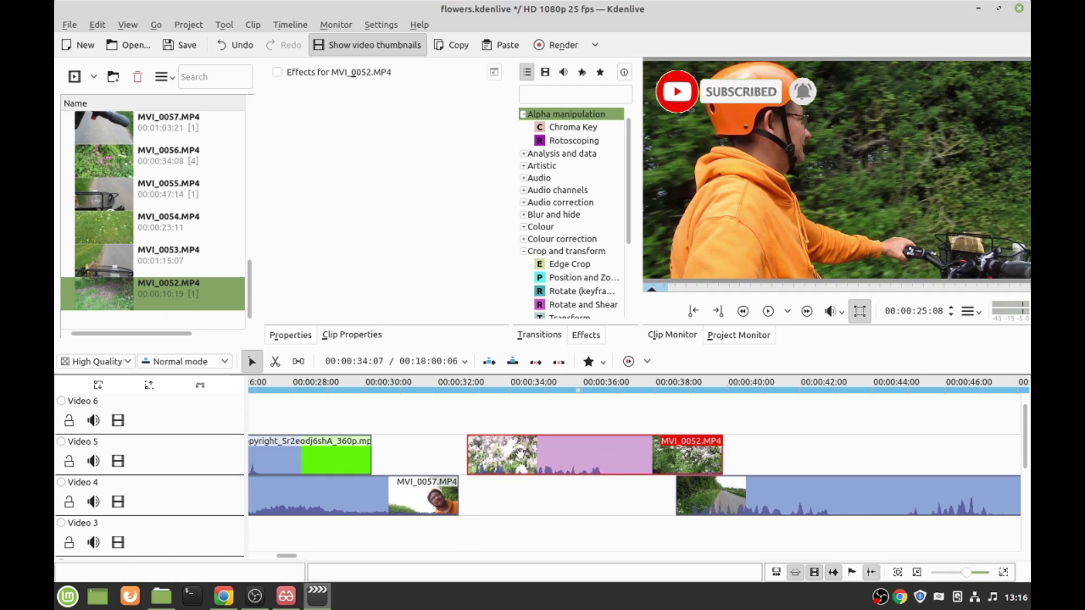
pyautogui.moveTo(513, 458); pyautogui.dragTo(496, 459)
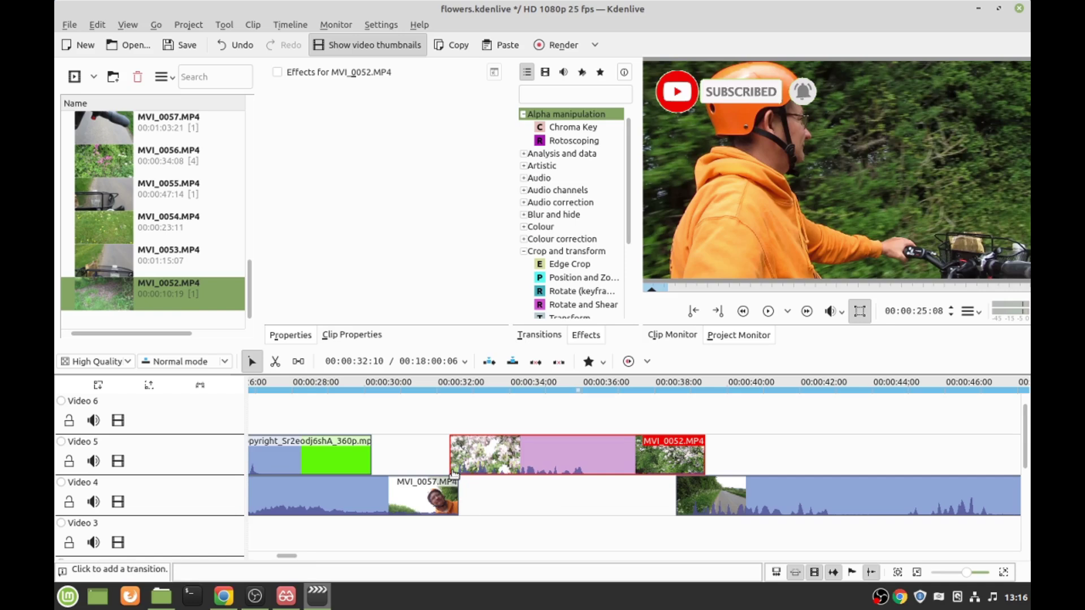
pyautogui.click(440, 420)
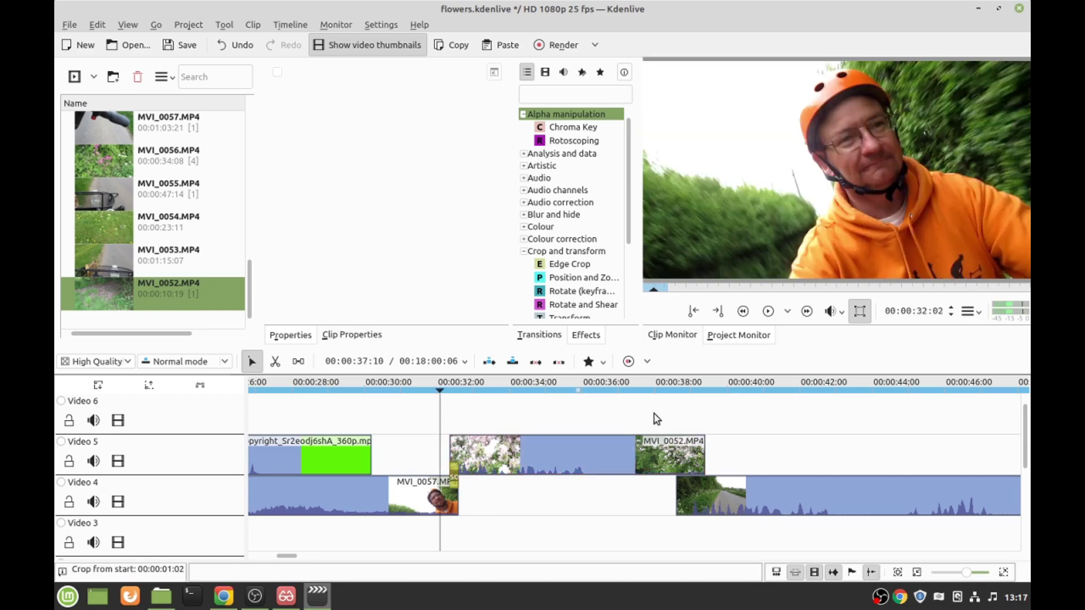
pyautogui.click(771, 315)
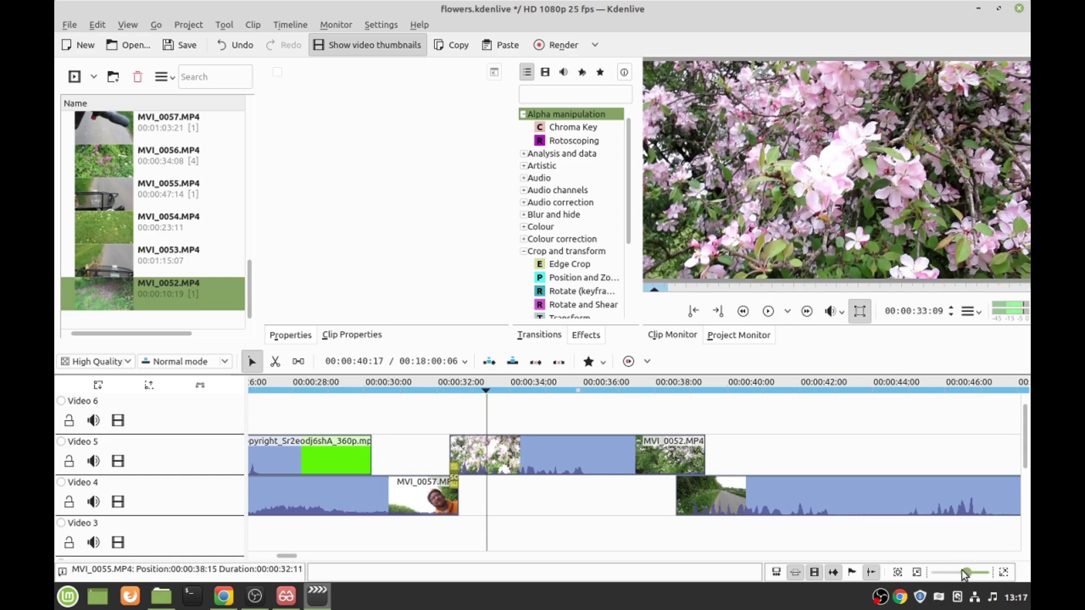
# Step: Lengthen the overlap with MVI_0057 by moving the MVI_0052 clip on Video 5 earlier to 00:00:31:22
pyautogui.moveTo(964, 570); pyautogui.dragTo(960, 571)
pyautogui.click(644, 457)
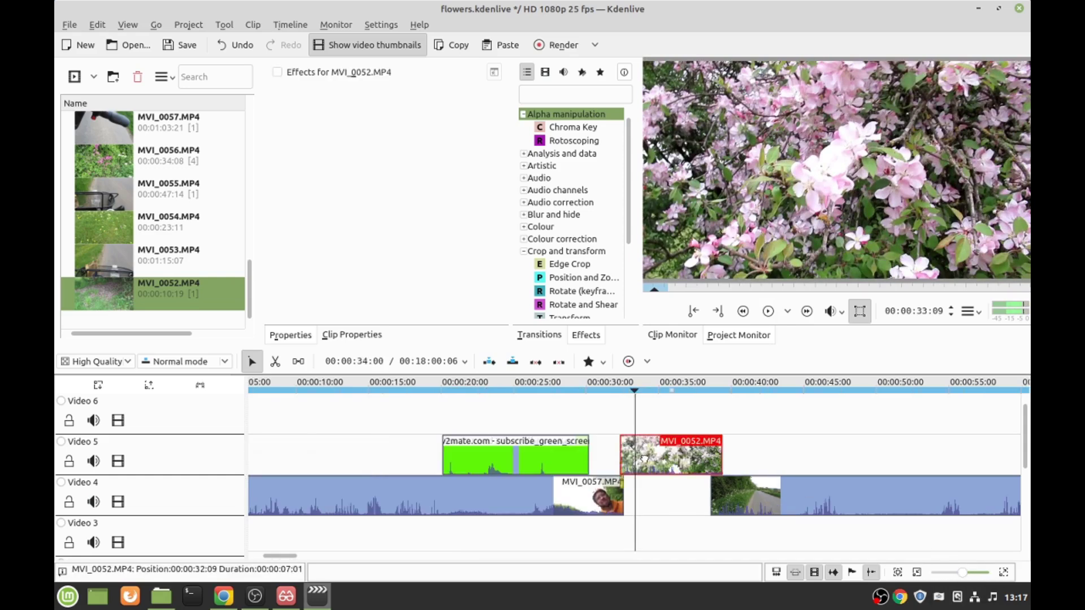
pyautogui.moveTo(645, 458); pyautogui.dragTo(638, 459)
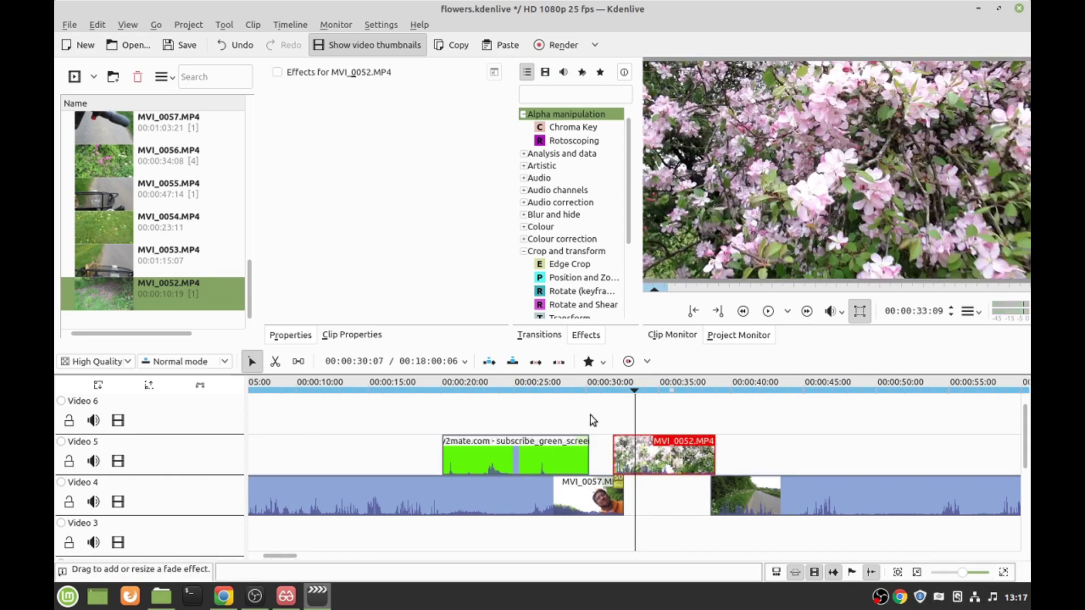
# Step: Play the dissolve from MVI_0057 to MVI_0052, starting at 00:00:31:05
pyautogui.click(602, 409)
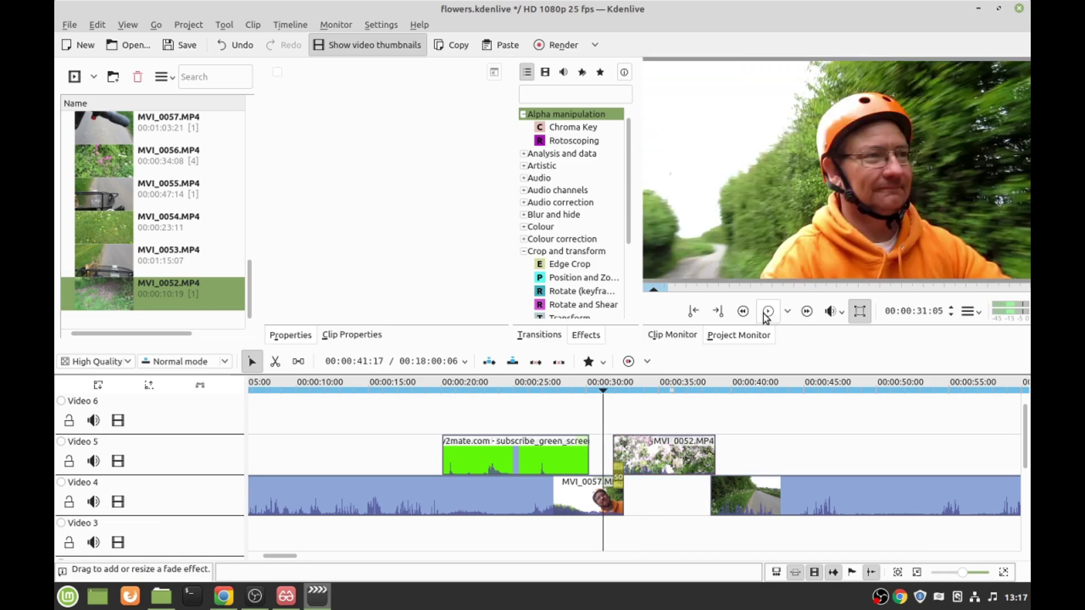
pyautogui.click(767, 312)
pyautogui.click(768, 311)
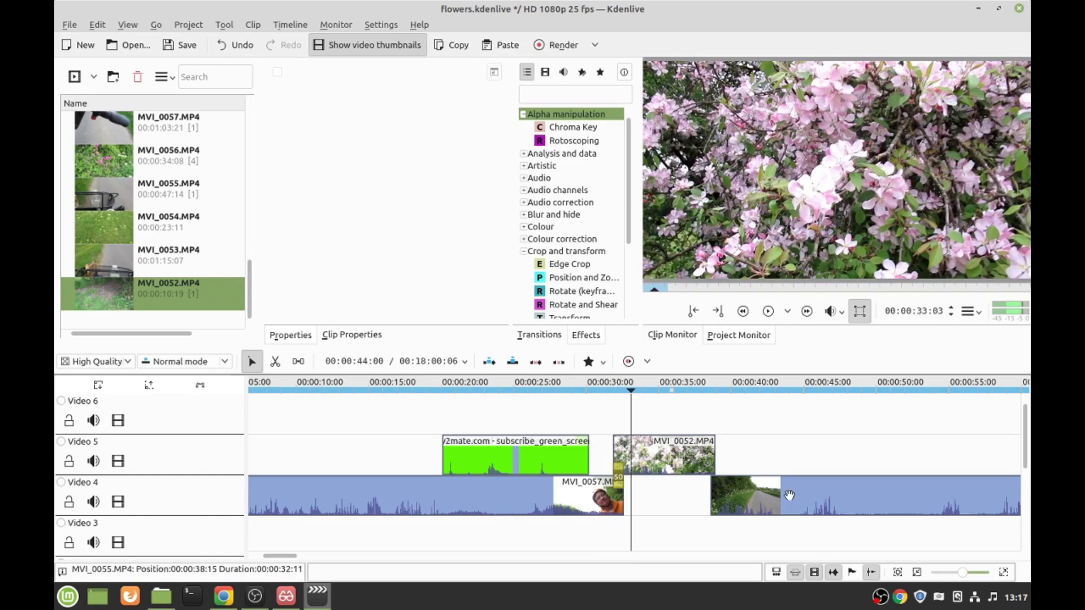
# Step: Move the MVI_0055 clip on Video 4 to 00:00:38:08, under the end of MVI_0052, and add a Dissolve at the overlap
pyautogui.moveTo(791, 495); pyautogui.dragTo(785, 497)
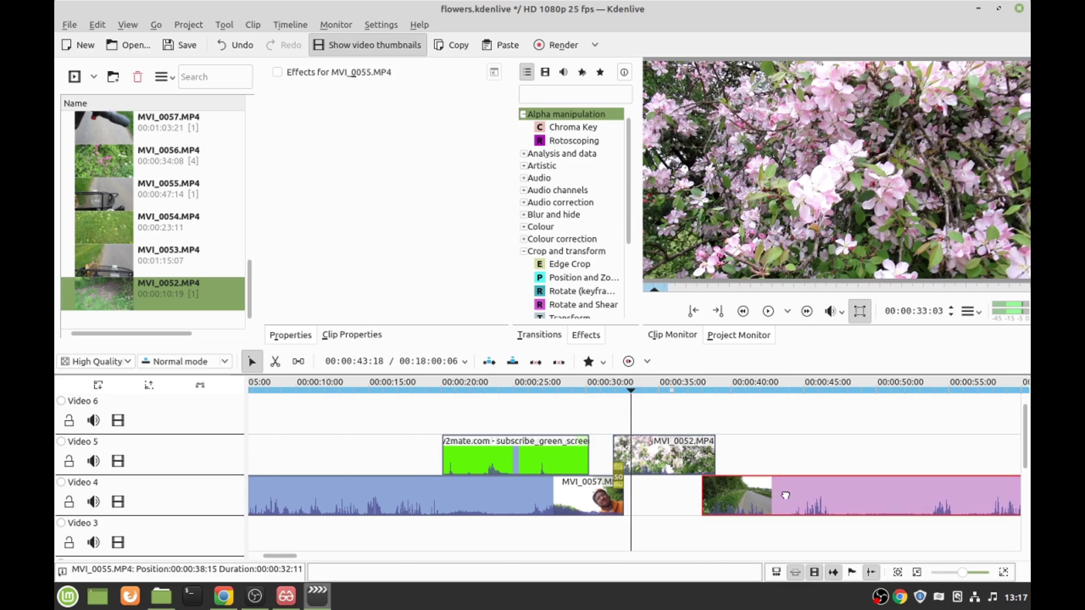
pyautogui.moveTo(963, 573); pyautogui.dragTo(966, 574)
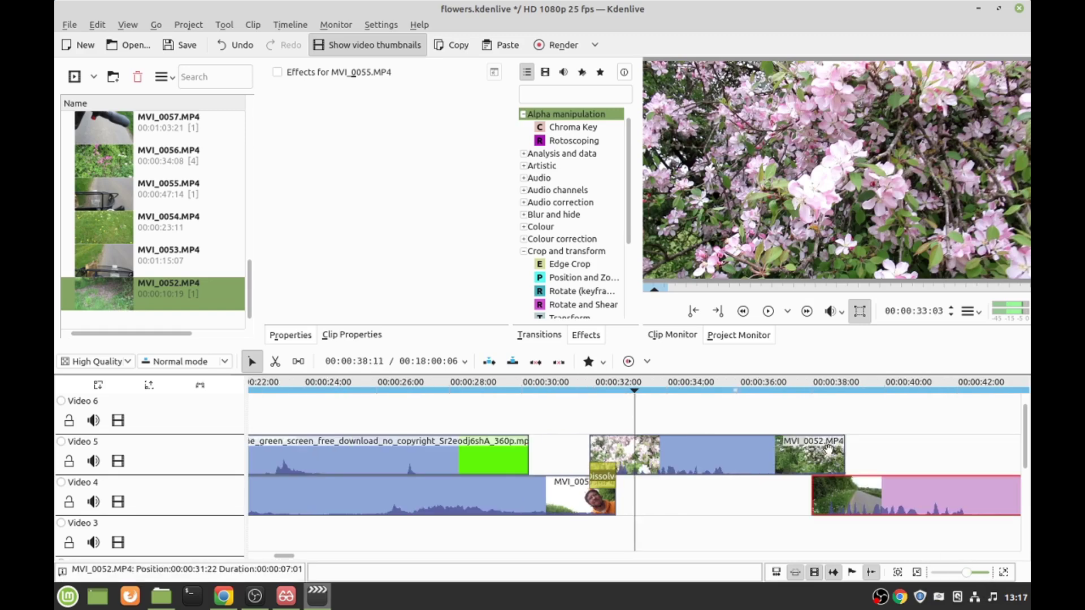
pyautogui.click(828, 449)
pyautogui.moveTo(838, 492); pyautogui.dragTo(851, 490)
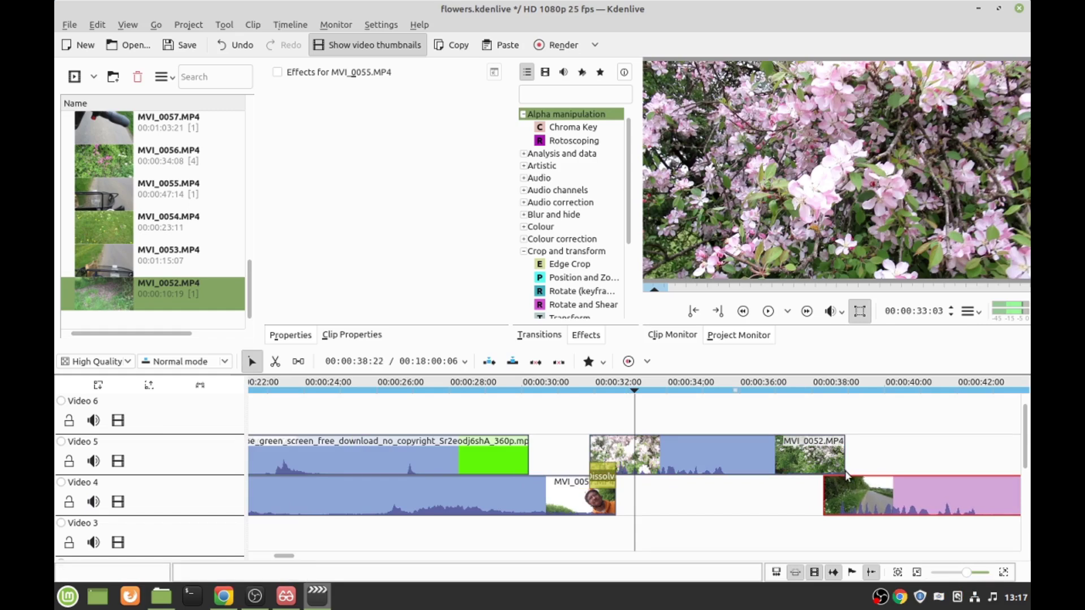
pyautogui.click(839, 473)
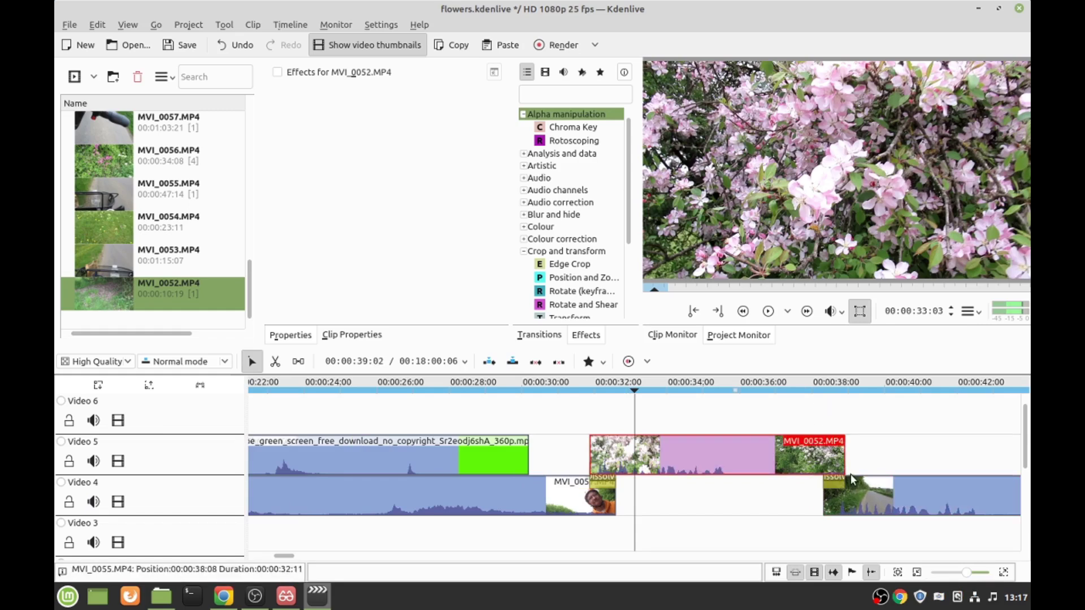
# Step: Play the dissolve from MVI_0052 to MVI_0055 starting at 00:00:37:18, and view the MVI_0059 overlaps further along the timeline
pyautogui.click(803, 413)
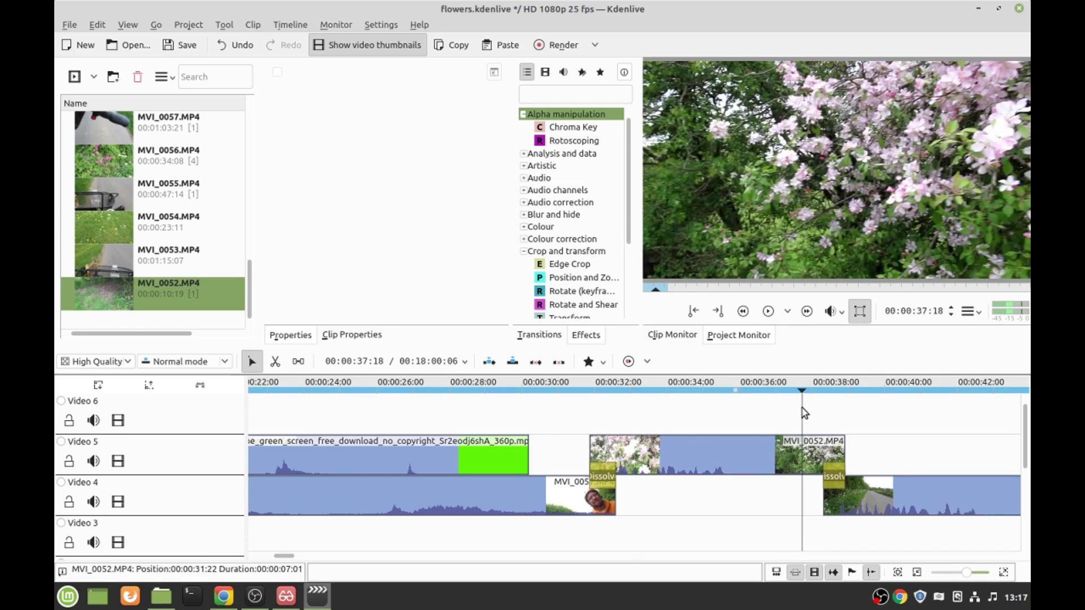
pyautogui.click(768, 313)
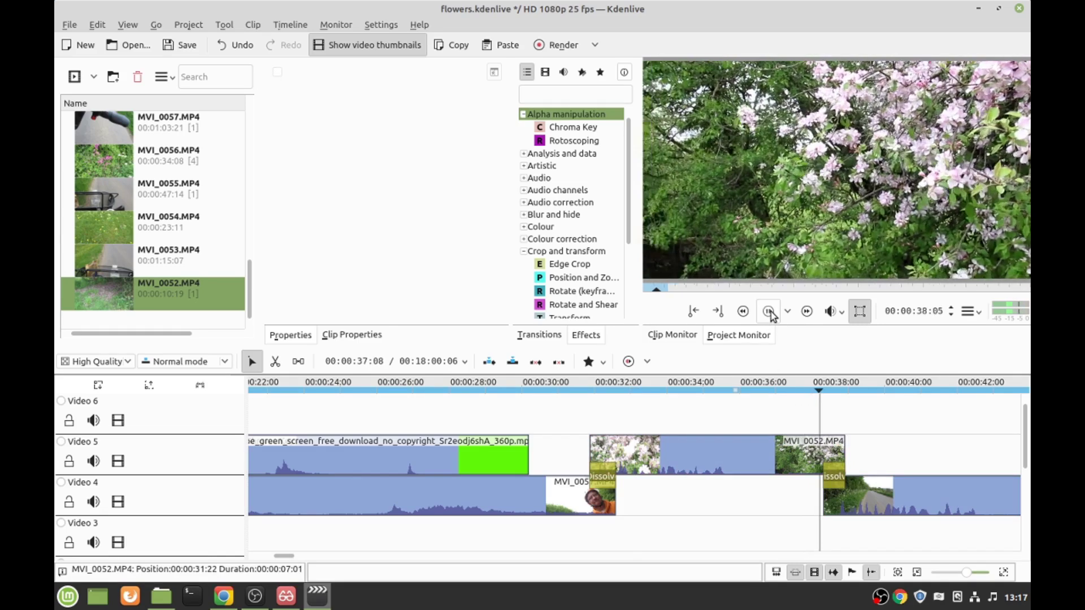
pyautogui.click(769, 312)
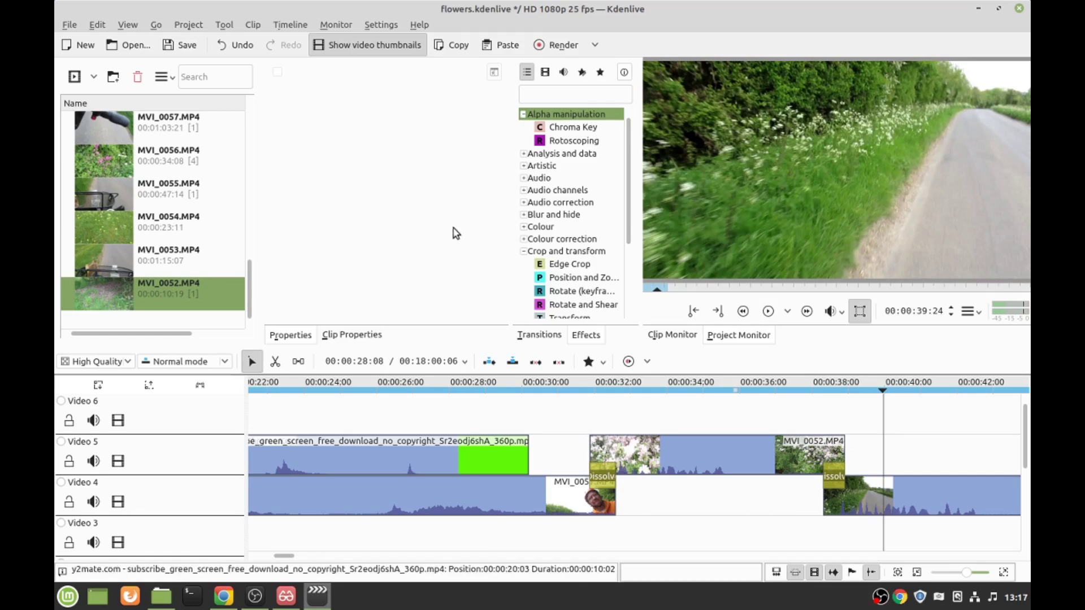
pyautogui.moveTo(291, 558); pyautogui.dragTo(377, 556)
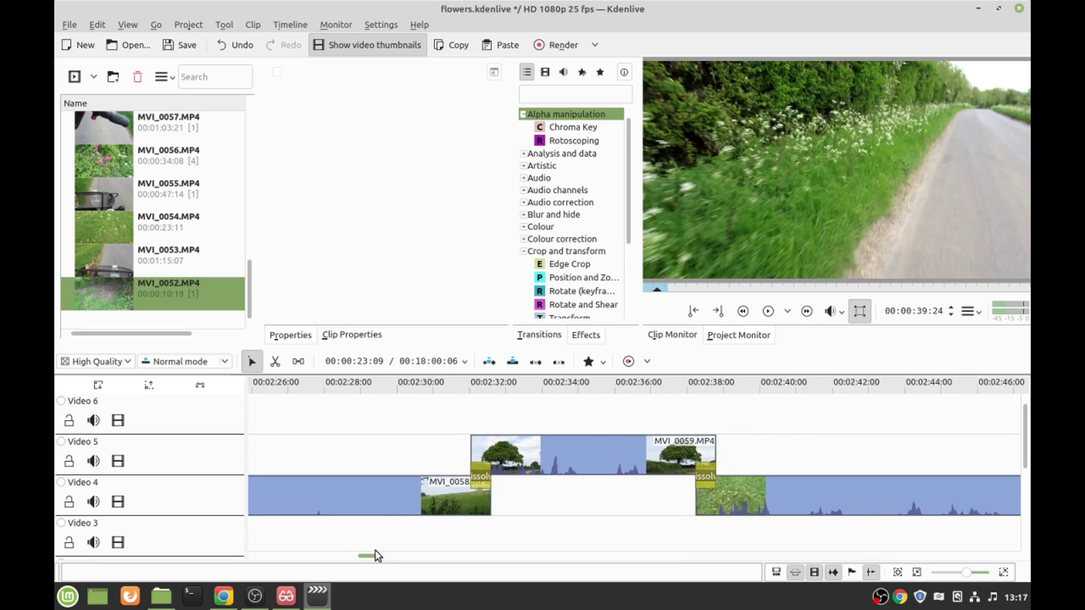
# Step: Review the rest of the timeline up to its end, checking the subscribe overlay on Video 6 at 00:04:04:21
pyautogui.moveTo(966, 573); pyautogui.dragTo(959, 573)
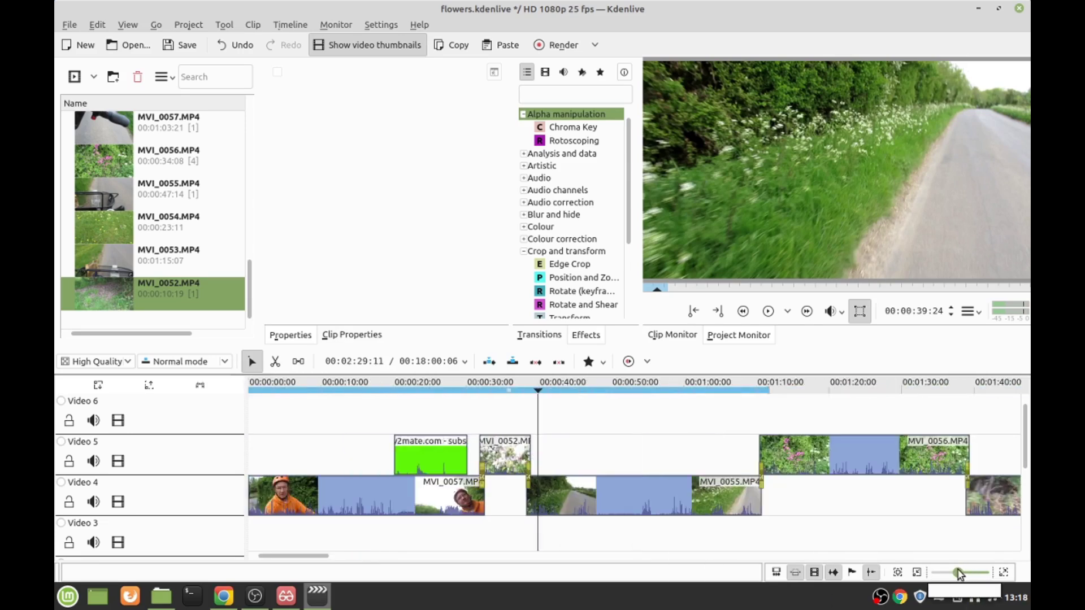
pyautogui.moveTo(310, 554); pyautogui.dragTo(465, 561)
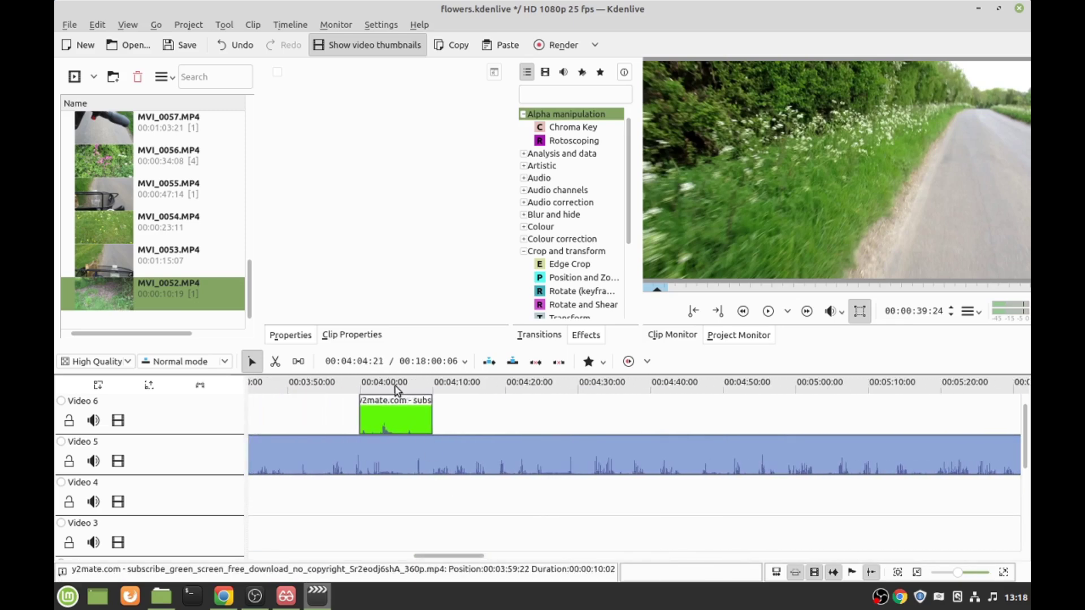
pyautogui.click(396, 389)
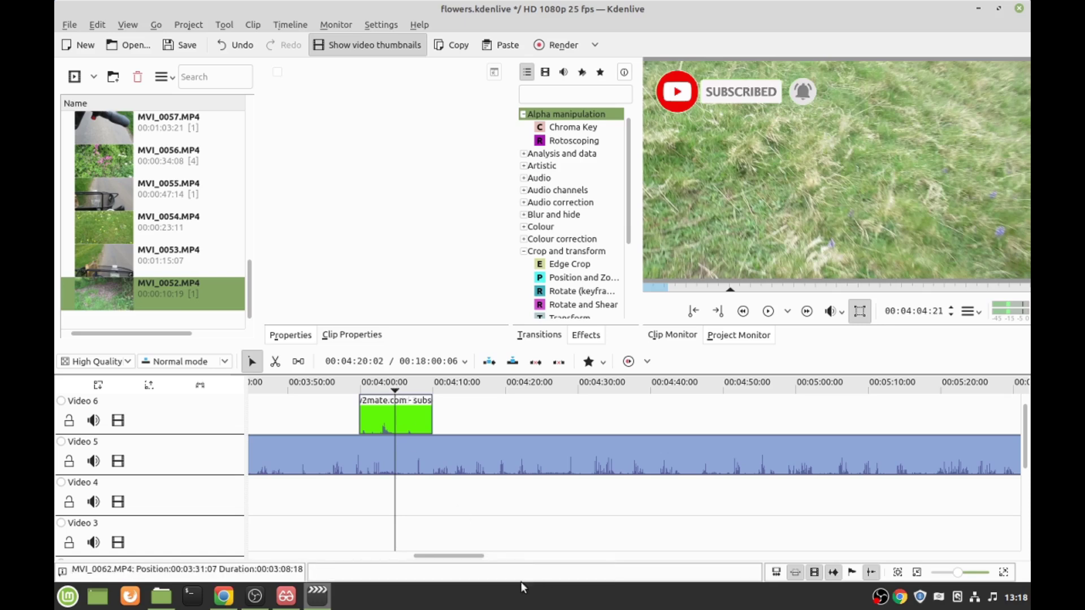
pyautogui.moveTo(474, 561); pyautogui.dragTo(758, 553)
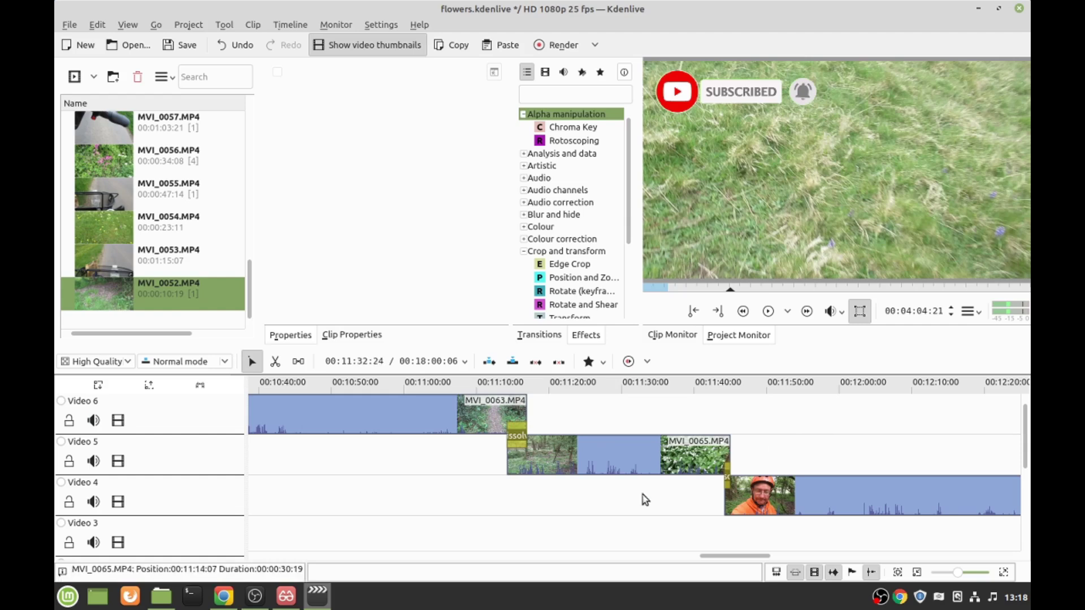
pyautogui.moveTo(754, 557); pyautogui.dragTo(1004, 538)
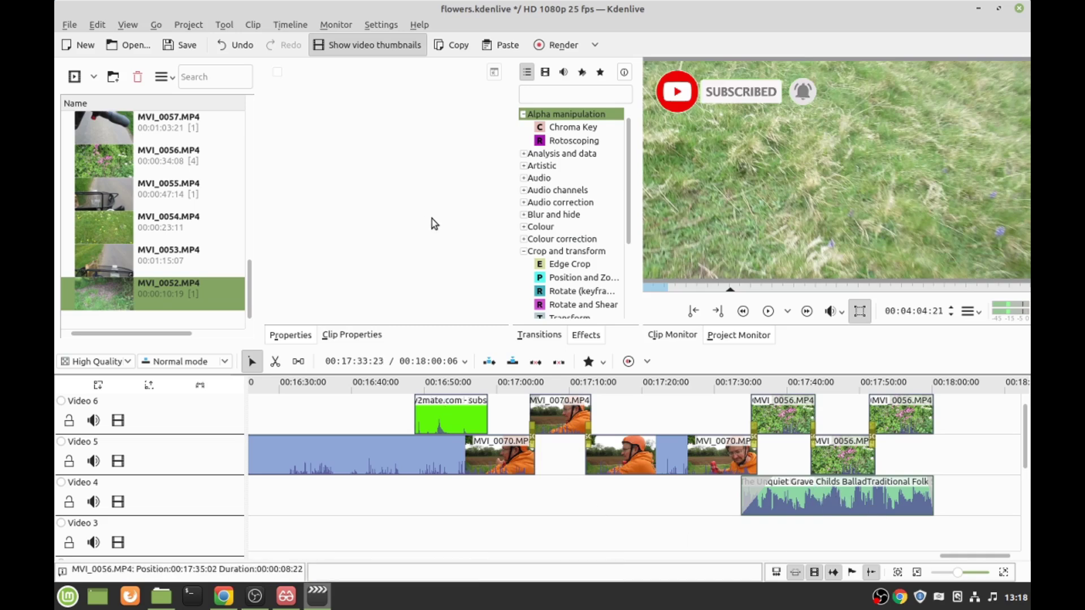
# Step: Set the Unquiet Grave song clip on Video 4 to fade in over 00:00:04:07 and fade out over 00:00:01:08
pyautogui.click(806, 510)
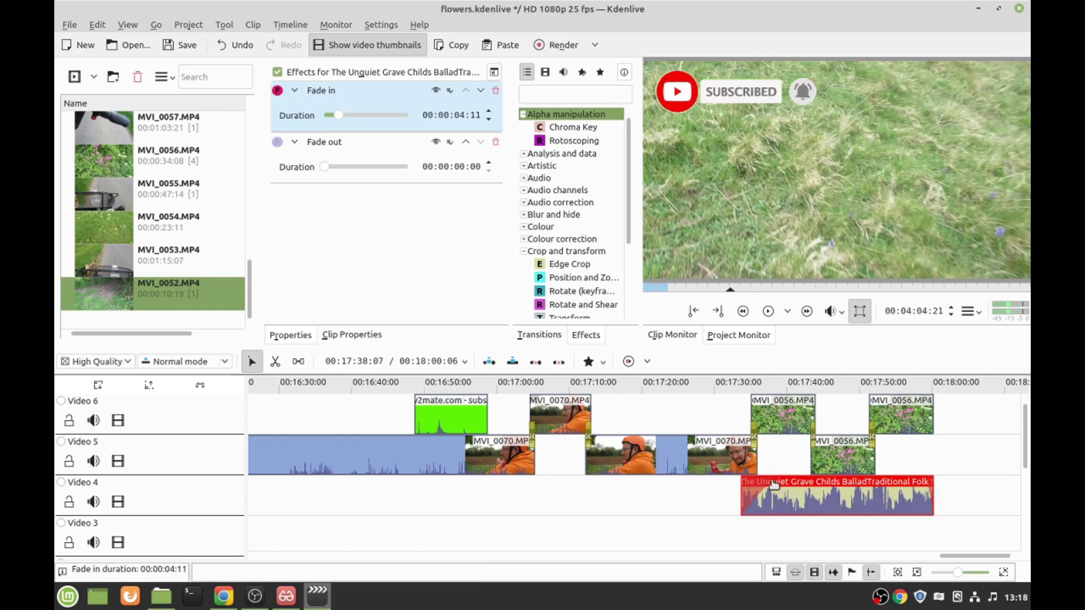
pyautogui.moveTo(746, 484); pyautogui.dragTo(746, 482)
pyautogui.moveTo(751, 484); pyautogui.dragTo(773, 484)
pyautogui.moveTo(933, 483)
pyautogui.mouseDown()
pyautogui.moveTo(893, 481)
pyautogui.moveTo(924, 481)
pyautogui.mouseUp()
pyautogui.rightClick(843, 499)
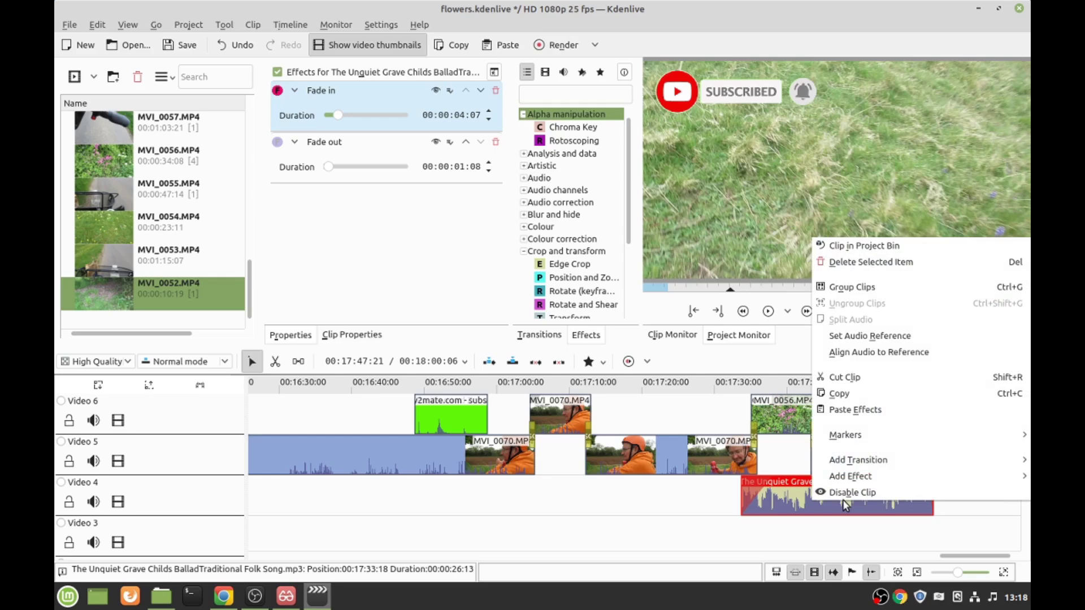
pyautogui.moveTo(852, 479)
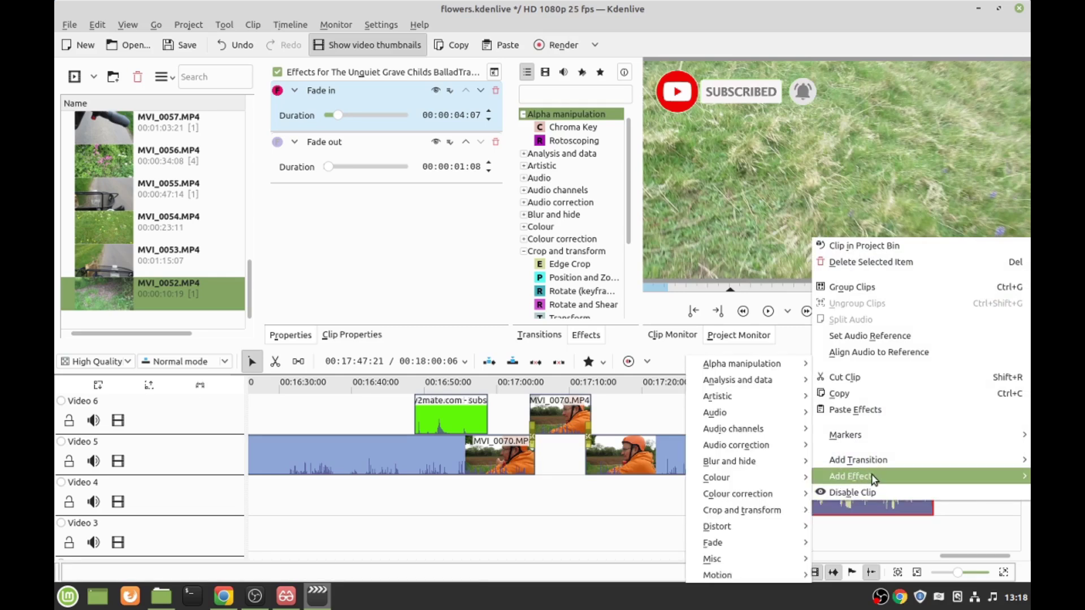
pyautogui.moveTo(718, 546)
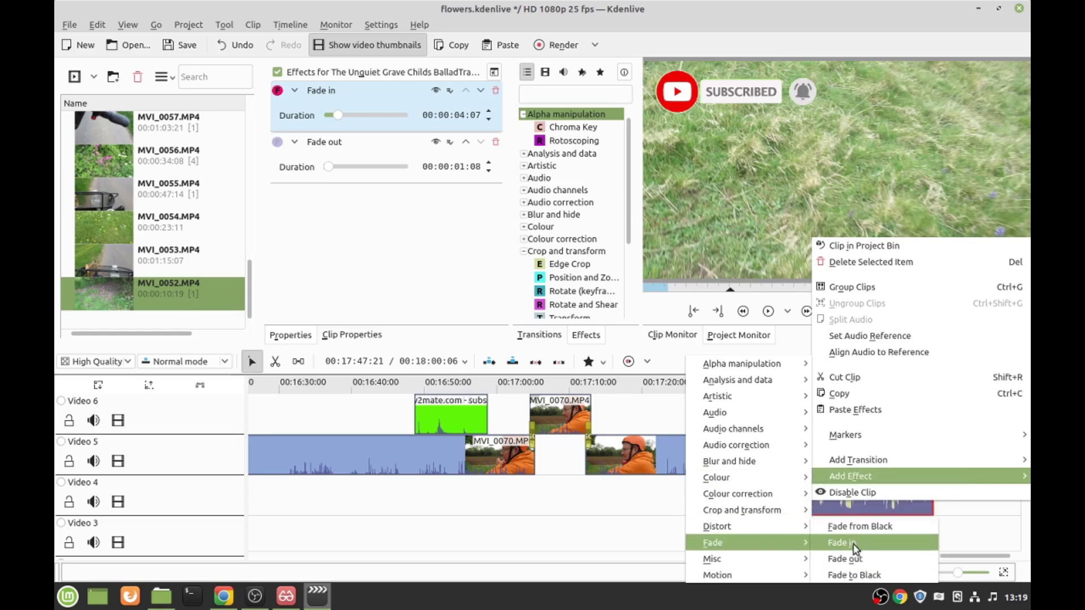
pyautogui.click(599, 507)
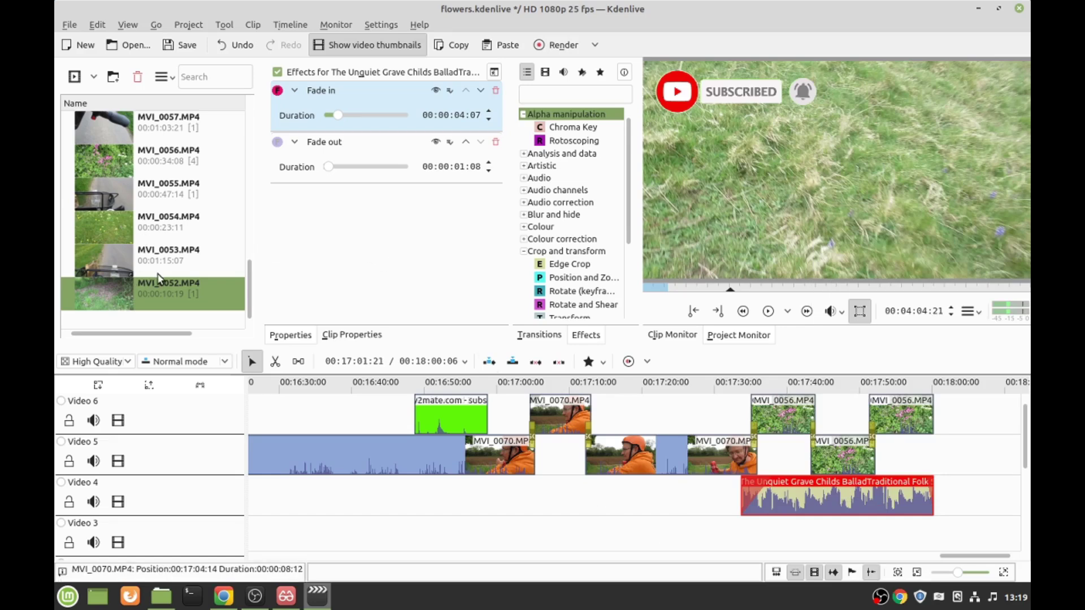
pyautogui.scroll(8, 158, 279)
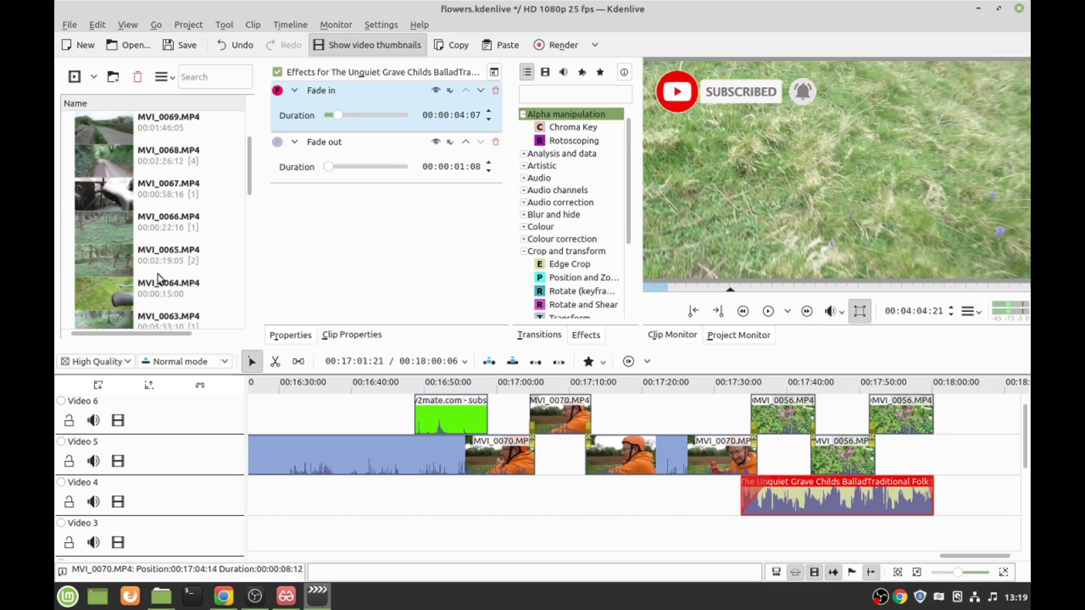
pyautogui.scroll(3, 158, 279)
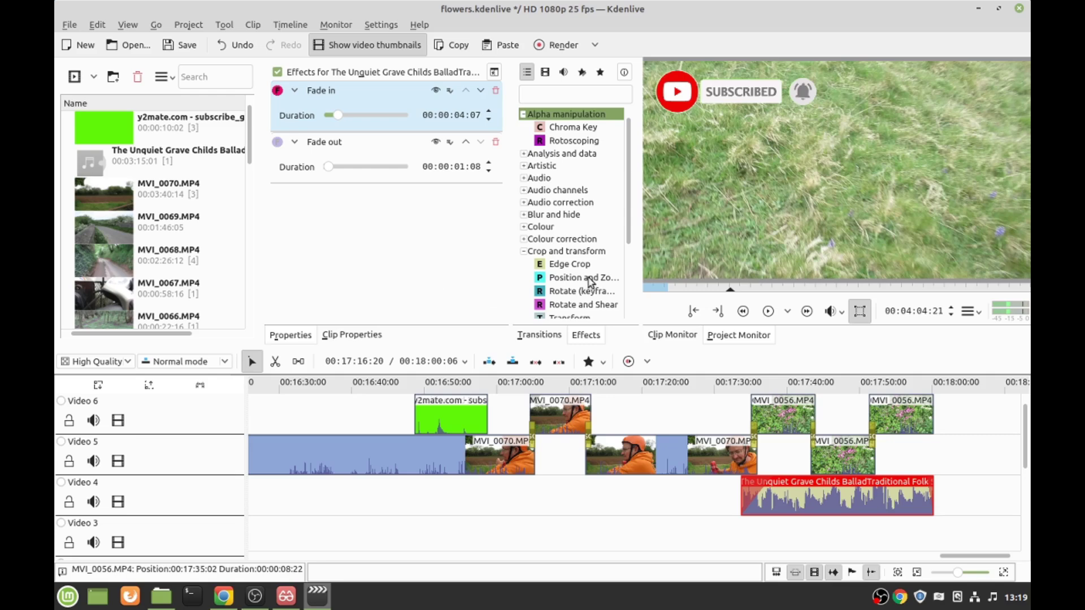
# Step: Find the Speed effect in the Motion category and apply it to the last MVI_0070 clip on Video 5
pyautogui.scroll(-2, 570, 254)
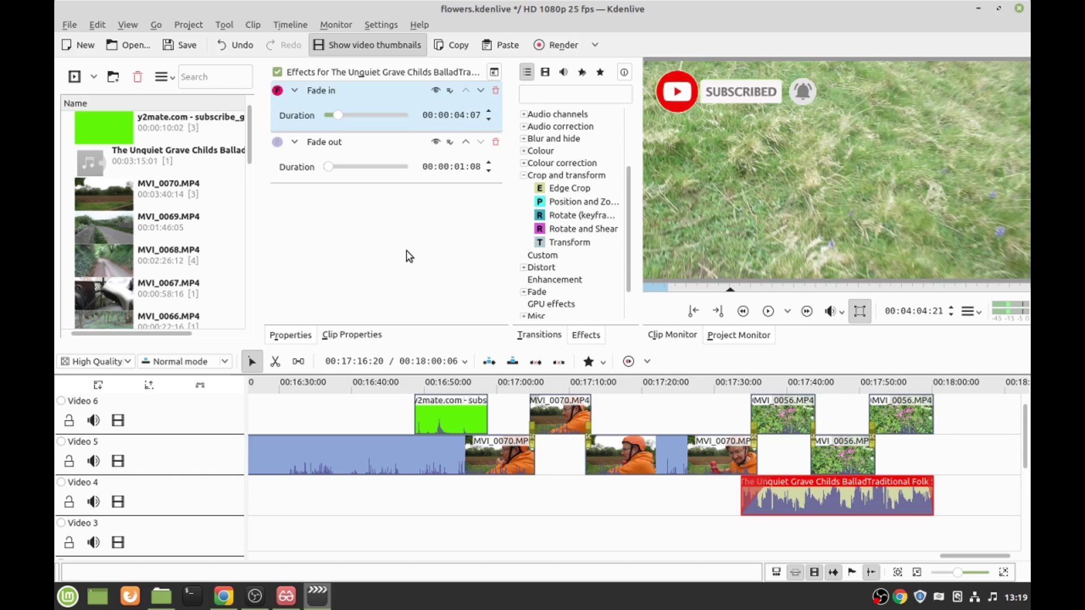
pyautogui.click(542, 335)
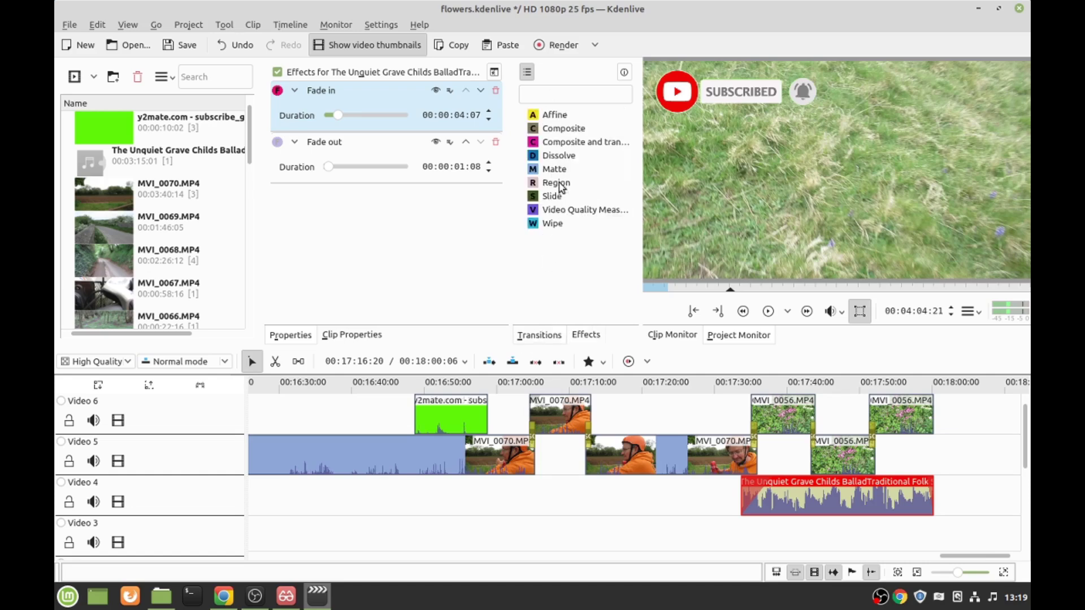
pyautogui.click(587, 336)
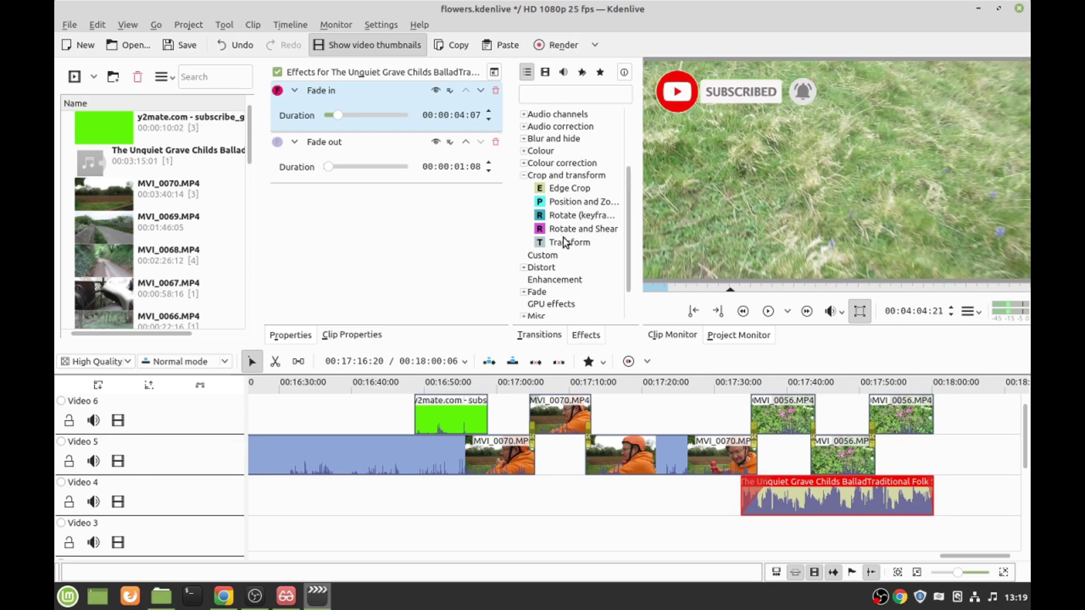
pyautogui.scroll(-1, 564, 243)
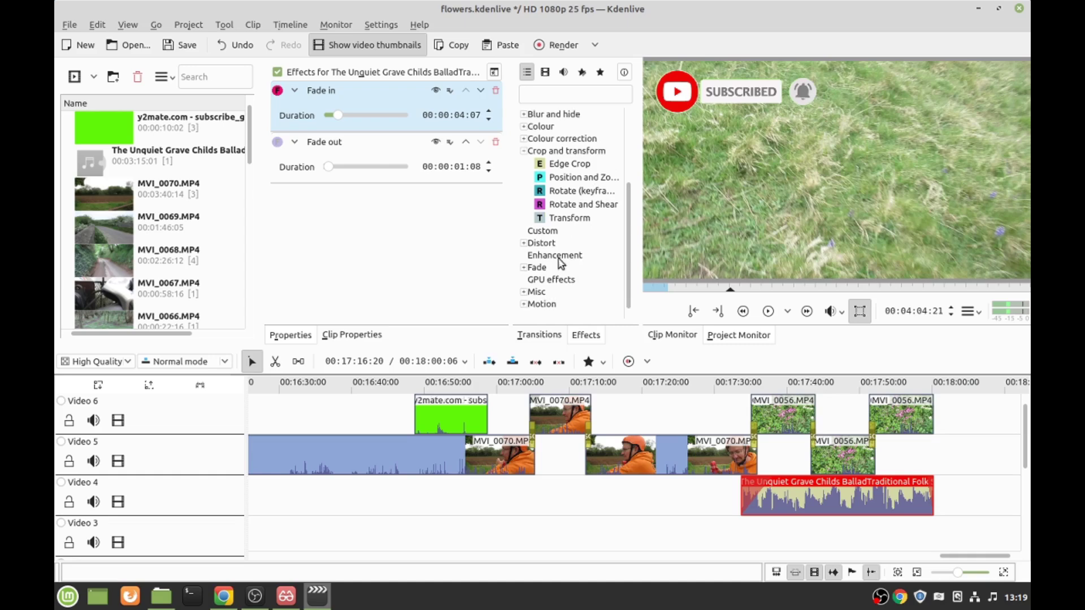
pyautogui.click(523, 304)
pyautogui.scroll(-1, 589, 276)
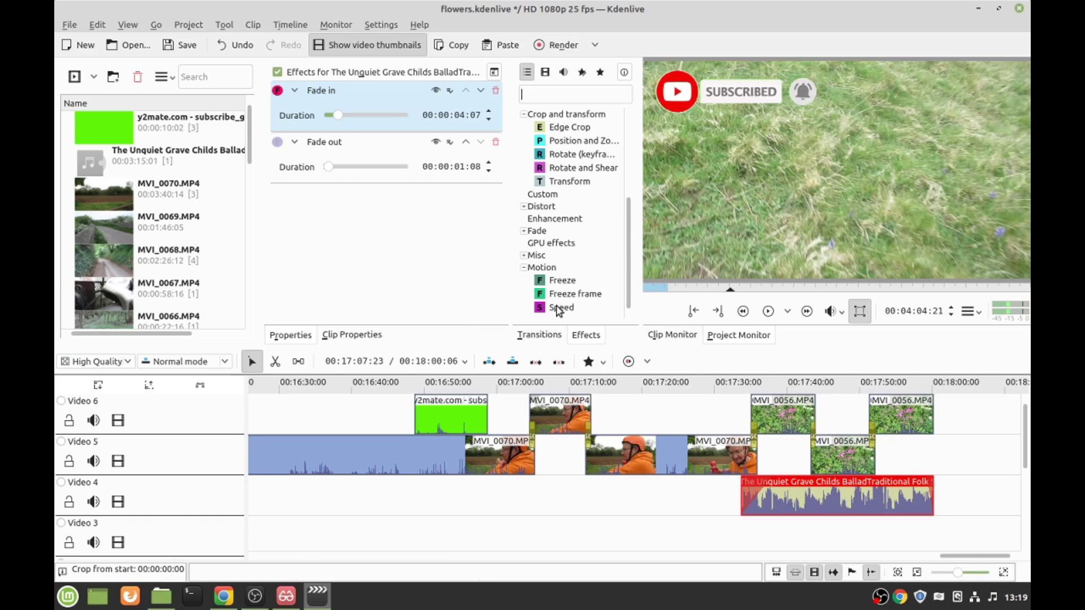
pyautogui.moveTo(558, 312); pyautogui.dragTo(641, 452)
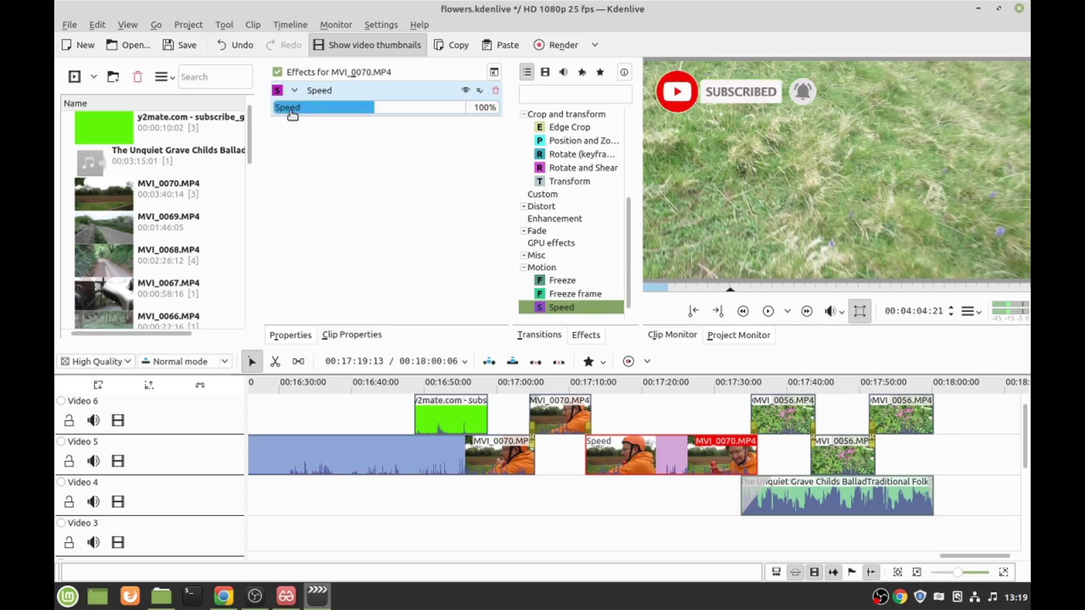
# Step: Set the Speed effect of the last MVI_0070 clip on Video 5 to 2000%
pyautogui.click(480, 107)
pyautogui.write('20')
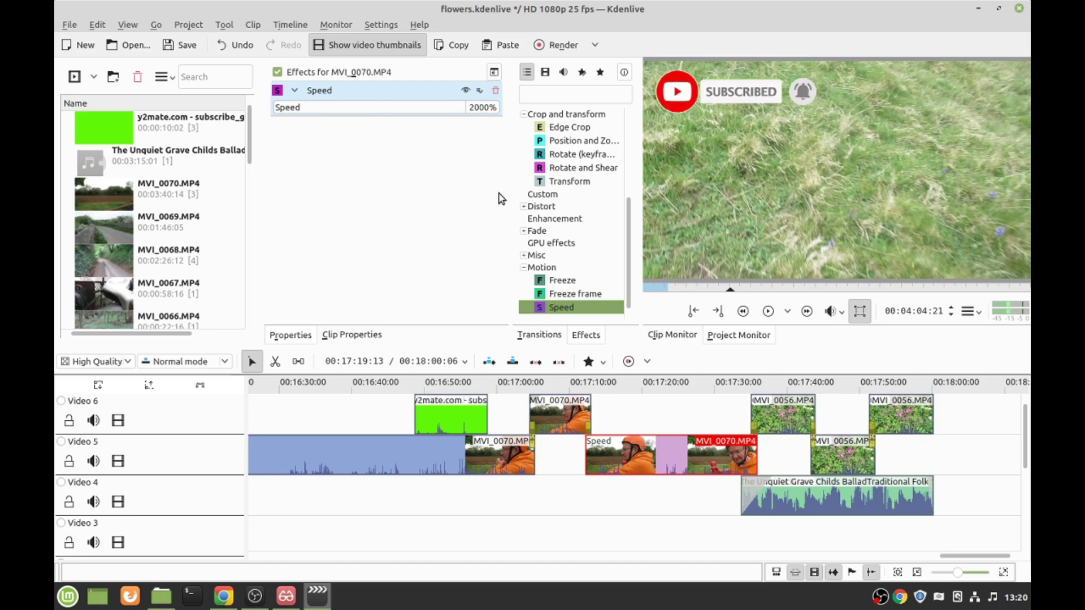
pyautogui.press('Return')
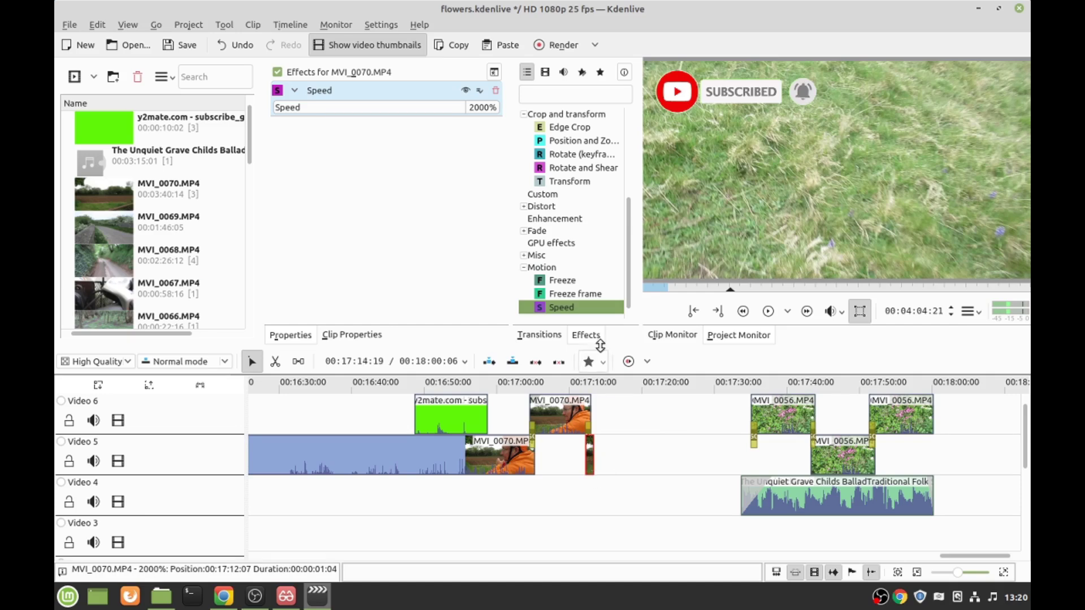
# Step: Undo the last speed change on the MVI_0070 clip
pyautogui.click(97, 25)
pyautogui.click(110, 43)
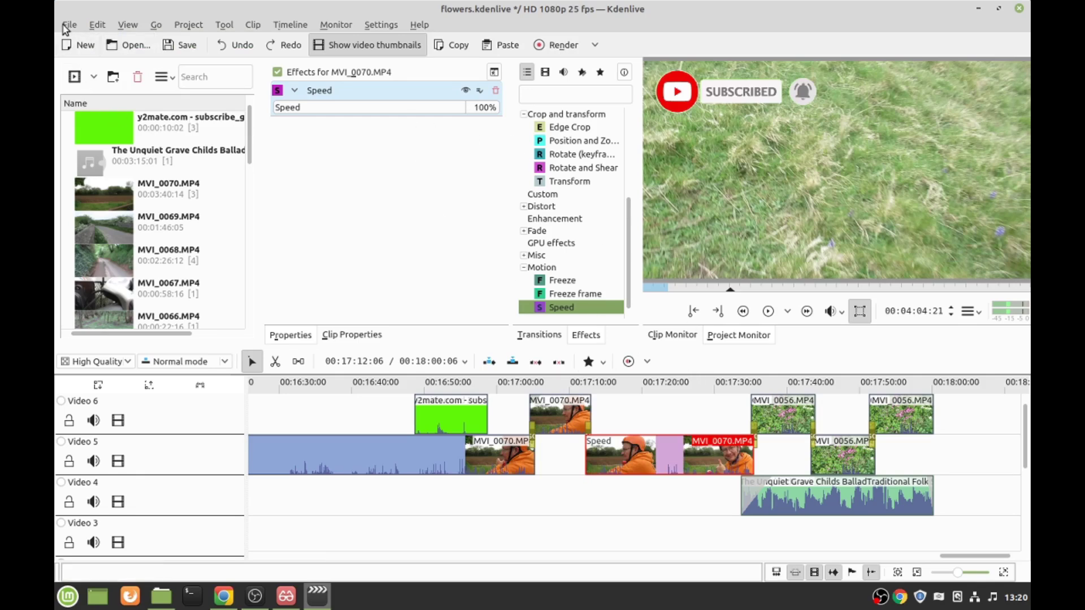
pyautogui.click(97, 25)
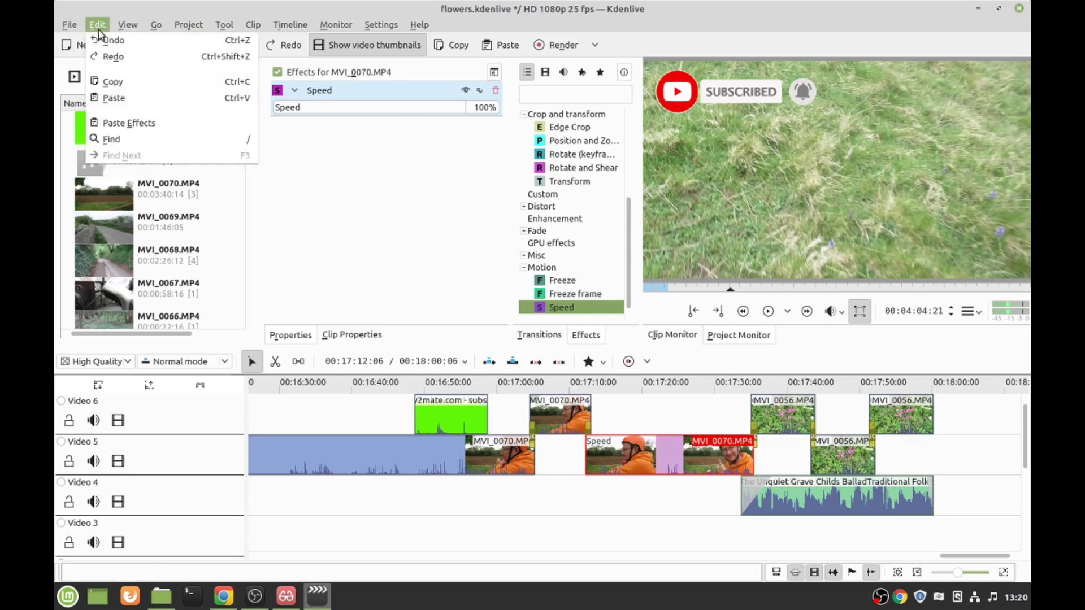
pyautogui.click(97, 25)
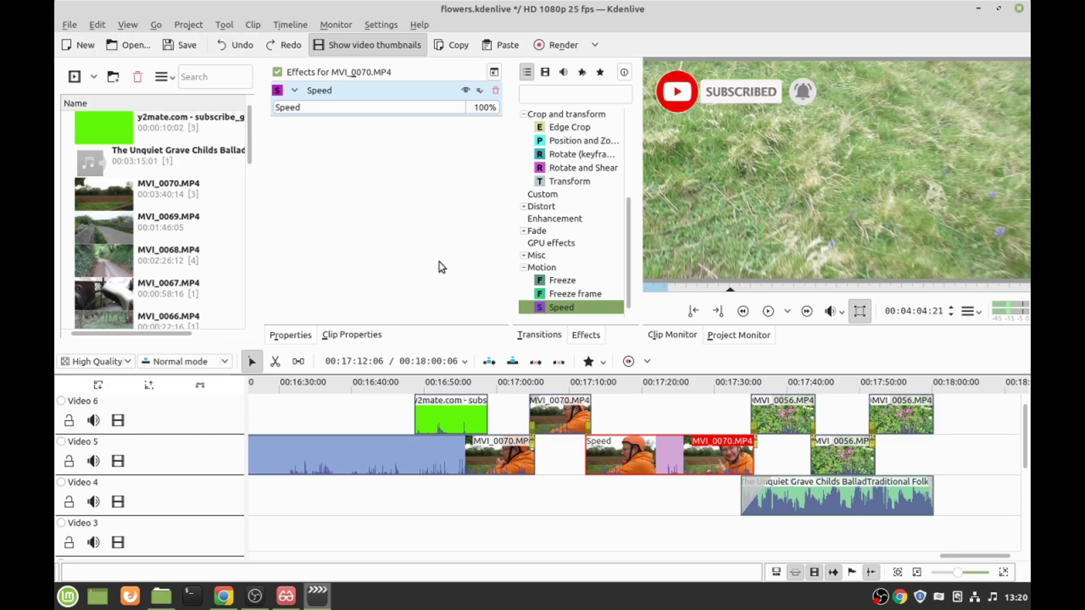
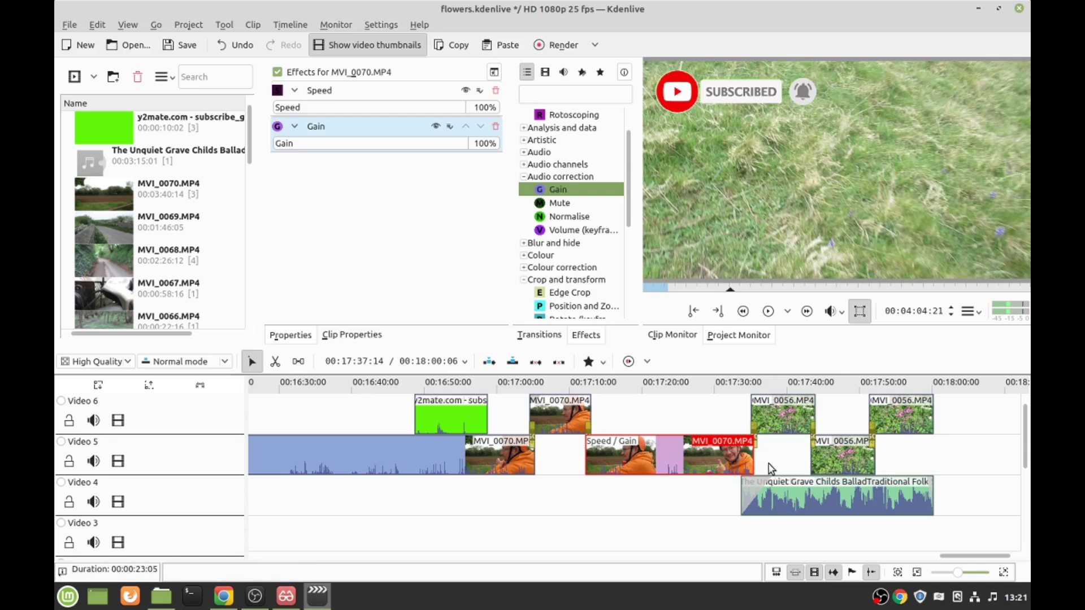
# Step: Remove the Gain effect from the last MVI_0070 clip on Video 5
pyautogui.doubleClick(287, 143)
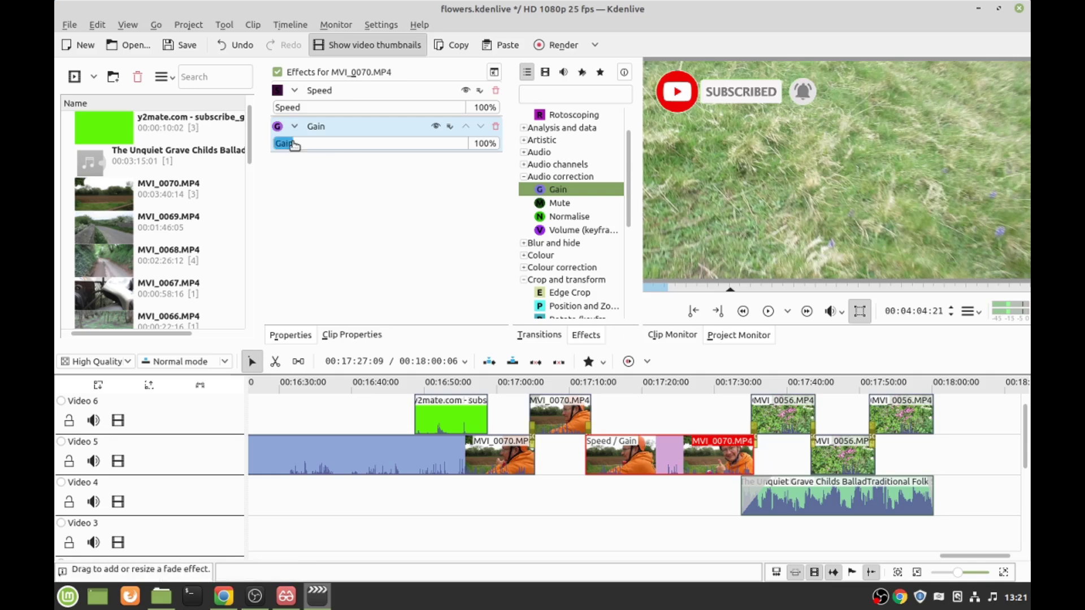
pyautogui.click(496, 126)
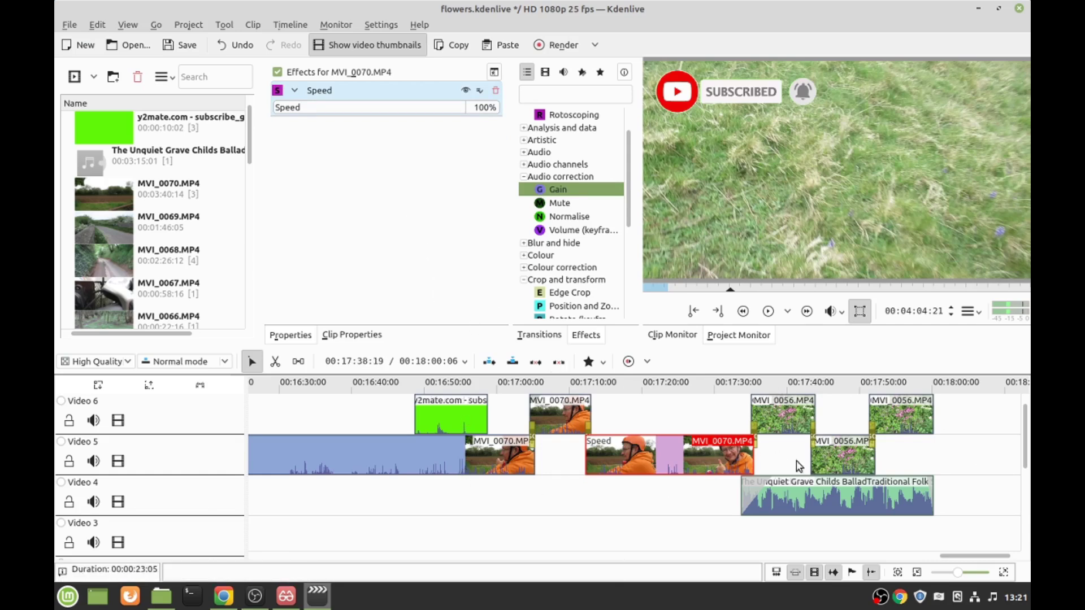
# Step: Examine the render settings for the MP4 (H264/AAC) format, including encoder options, threads and quality, and close them without rendering
pyautogui.moveTo(971, 558); pyautogui.dragTo(608, 537)
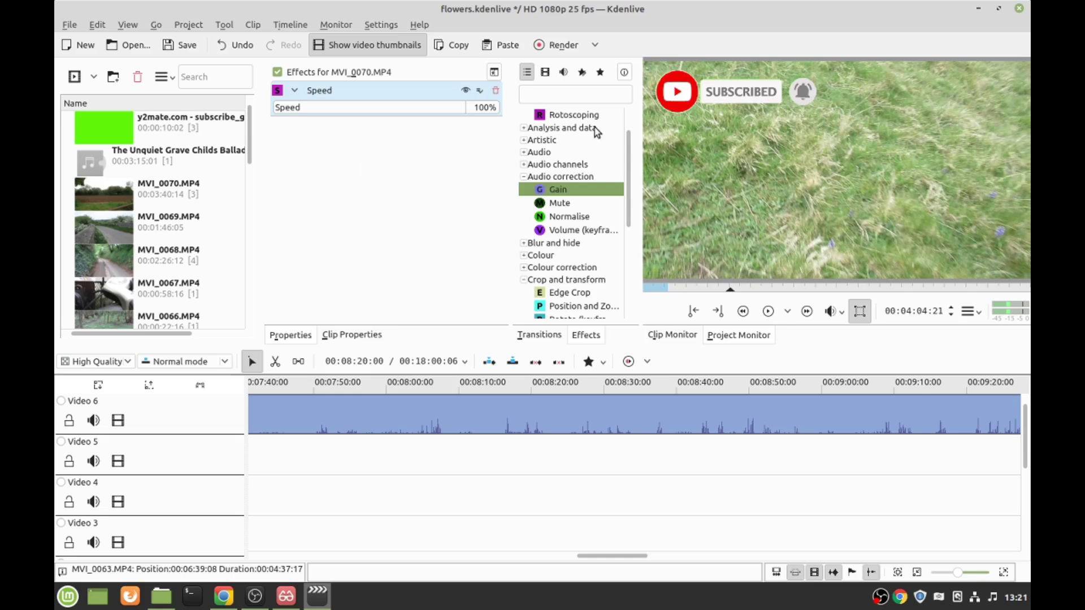
pyautogui.click(562, 46)
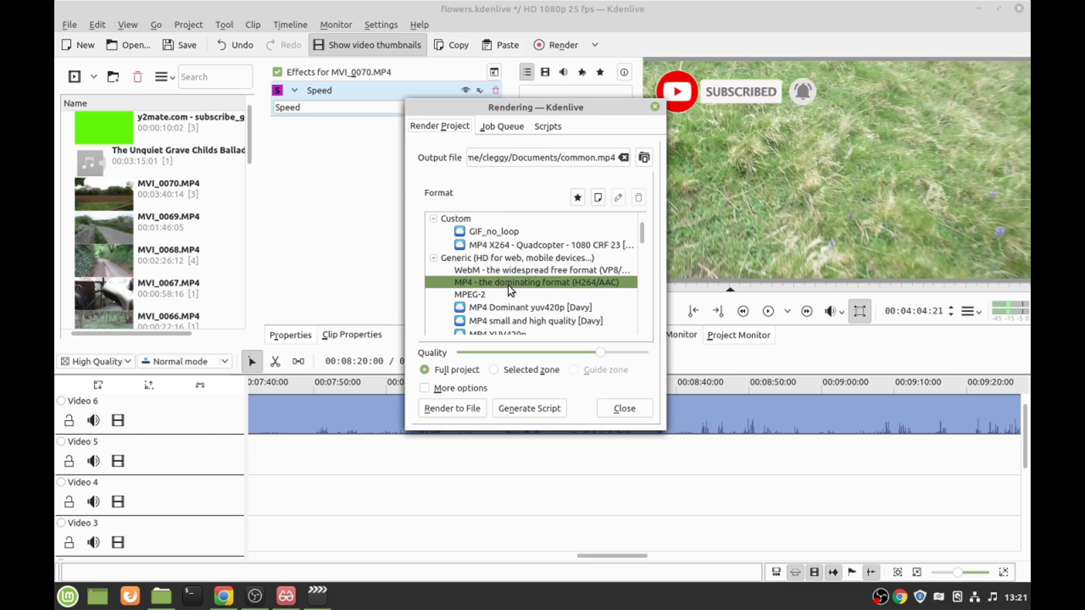
pyautogui.click(425, 388)
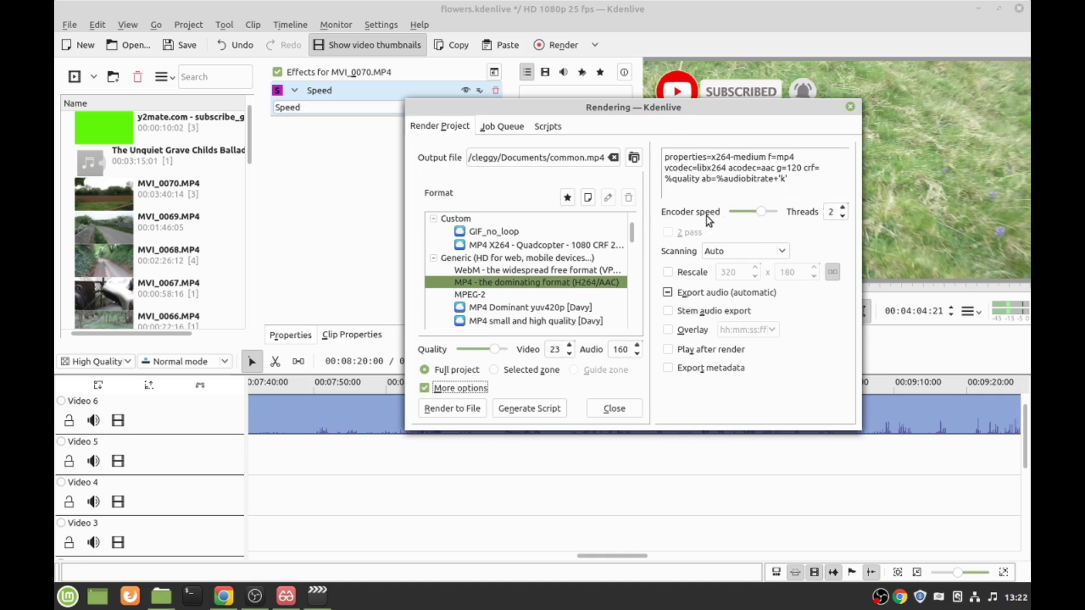
pyautogui.click(842, 216)
pyautogui.click(424, 388)
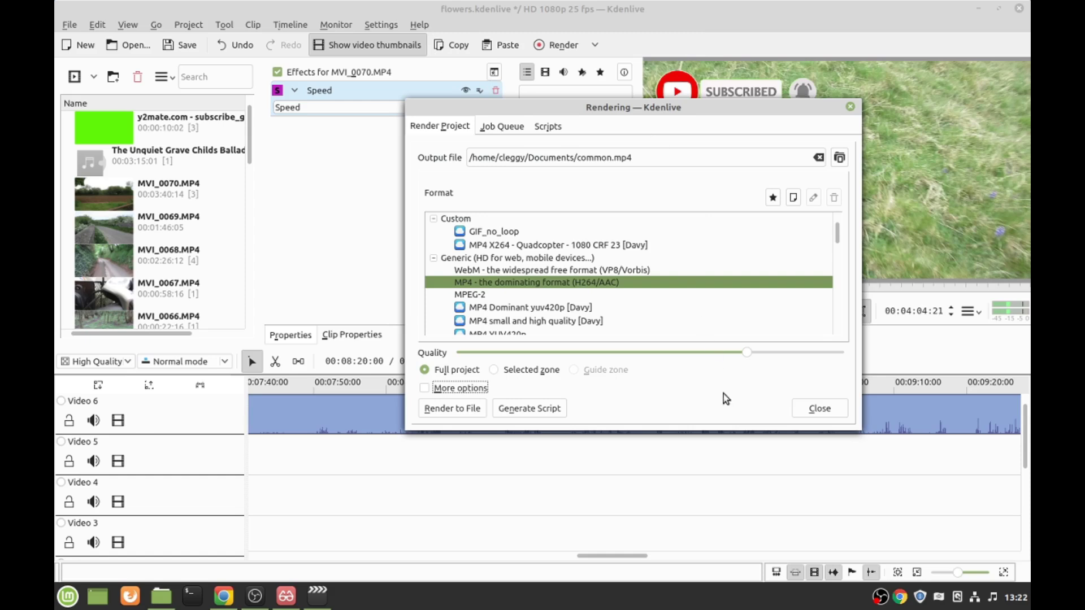
pyautogui.moveTo(745, 353)
pyautogui.mouseDown()
pyautogui.moveTo(651, 352)
pyautogui.moveTo(774, 353)
pyautogui.moveTo(642, 350)
pyautogui.moveTo(740, 352)
pyautogui.mouseUp()
pyautogui.click(819, 410)
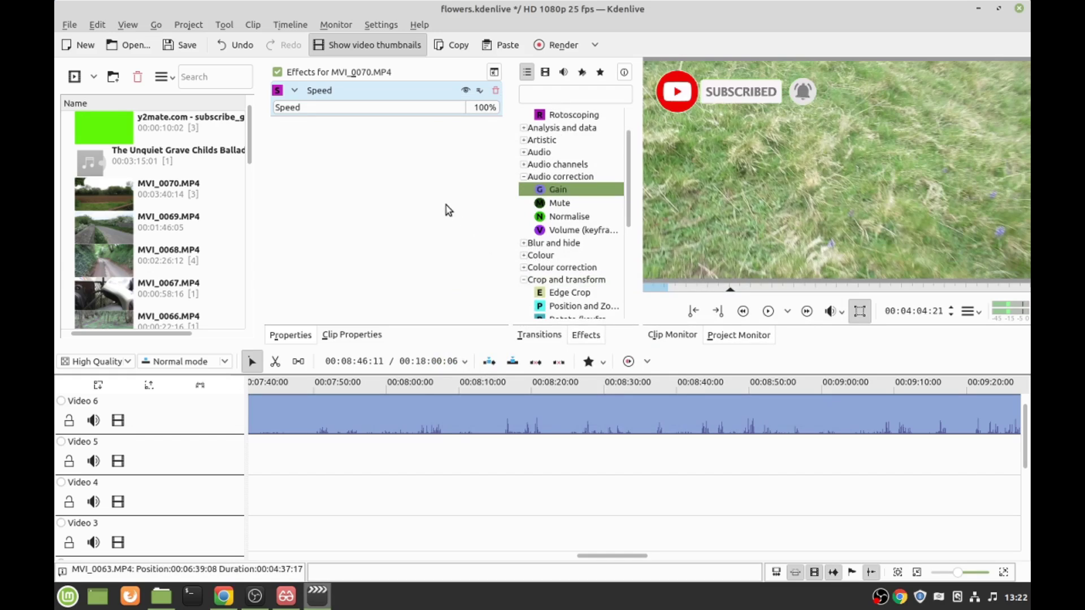